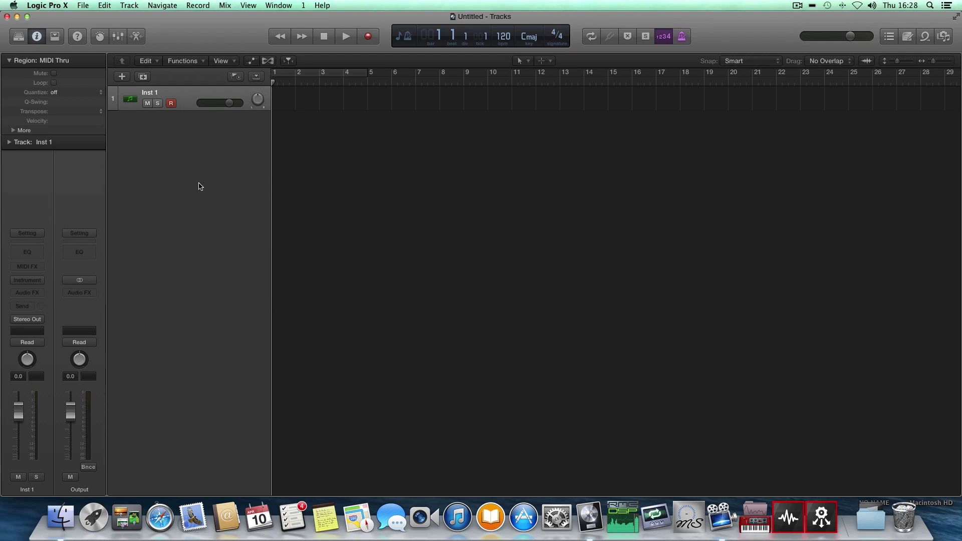
Load a stereo instance of Native Instruments Massive on the Inst 1 track and move its window clear of the channel strip
{"action": "left_click", "coordinate": [40, 279]}
{"action": "mouse_move", "coordinate": [100, 454]}
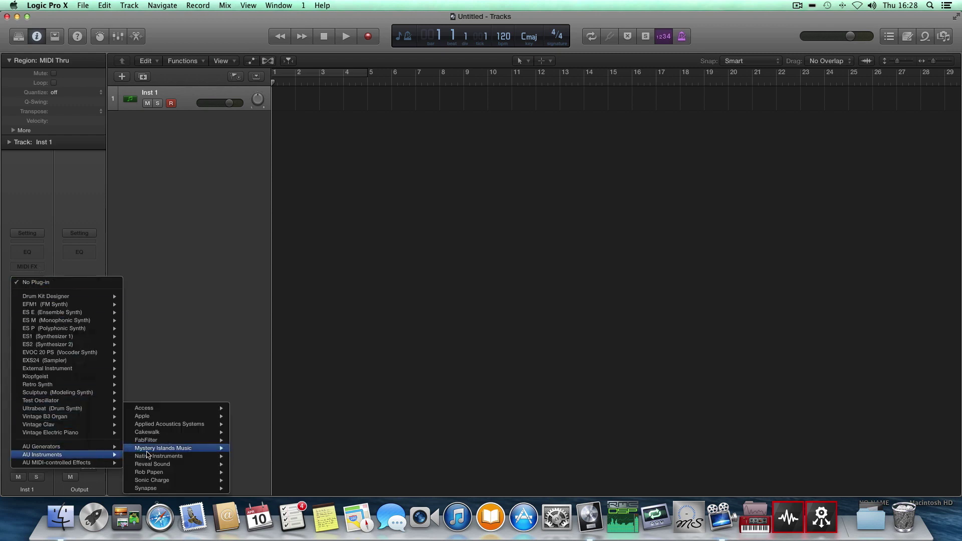
{"action": "mouse_move", "coordinate": [195, 456]}
{"action": "mouse_move", "coordinate": [277, 481]}
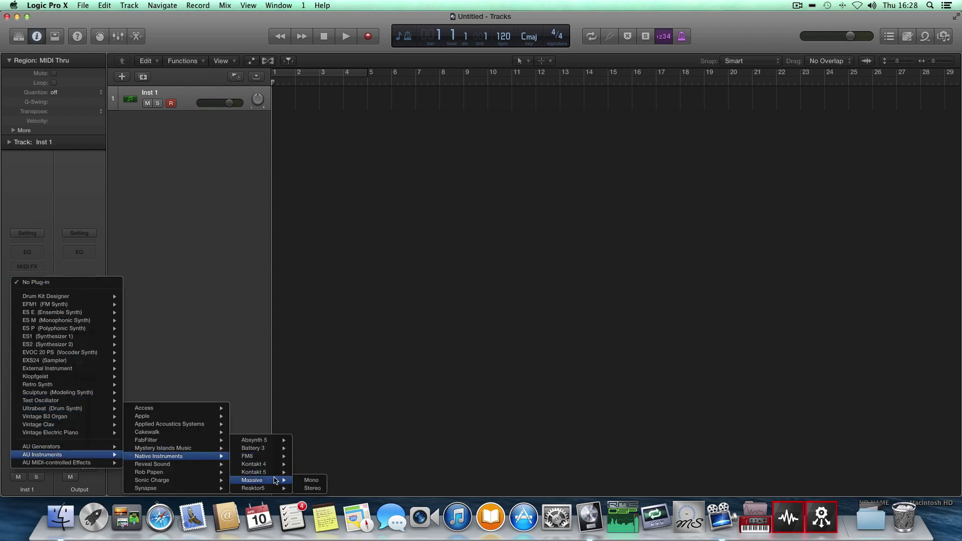
{"action": "left_click", "coordinate": [318, 488]}
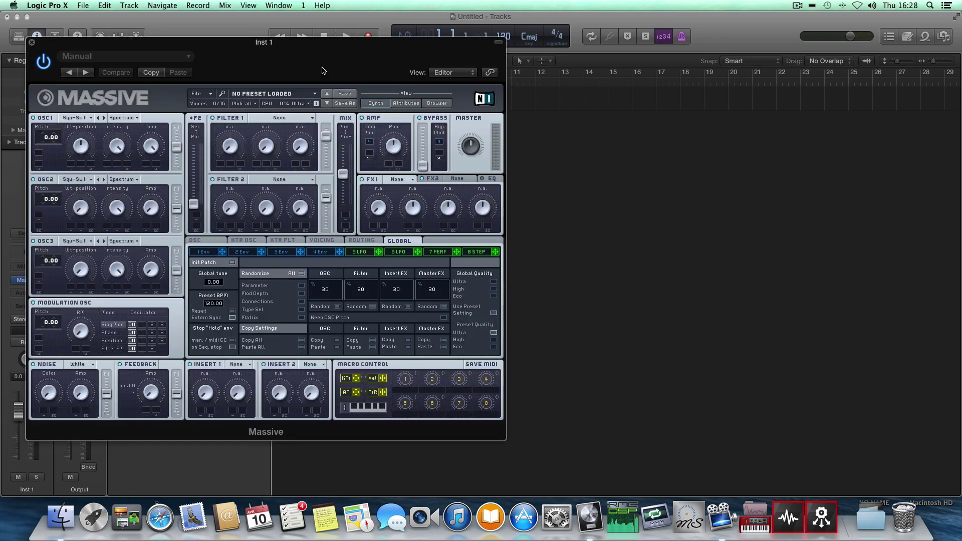
{"action": "left_click_drag", "start_coordinate": [326, 62], "coordinate": [421, 64]}
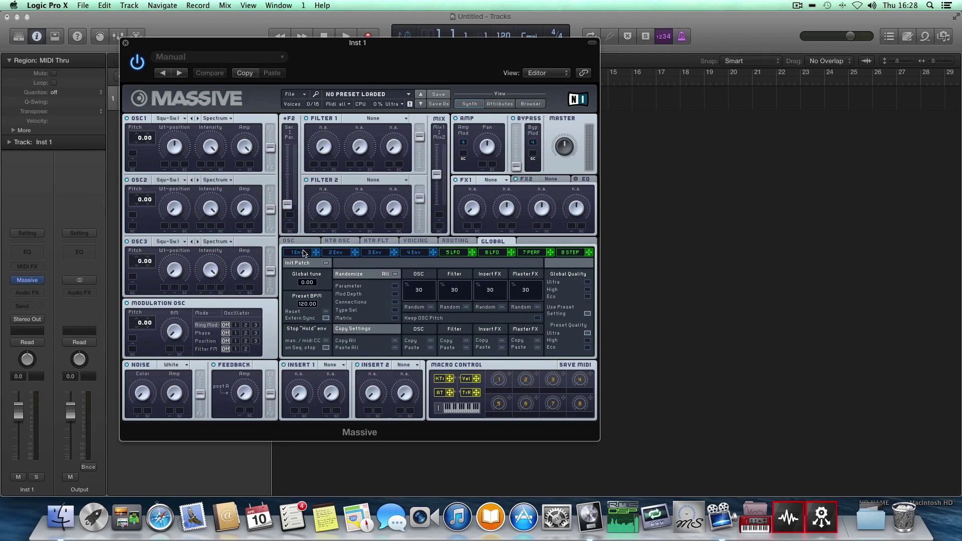
Modulate OSC1's pitch with envelope 1 at an amount of 64.00 and enable Restart via Gate for the oscillator phases
{"action": "left_click_drag", "start_coordinate": [320, 253], "coordinate": [134, 166]}
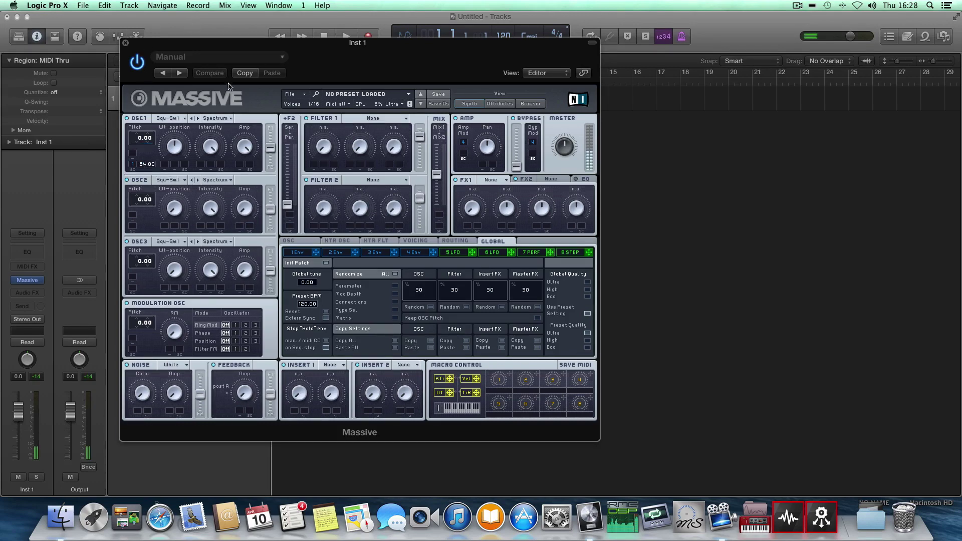
{"action": "left_click", "coordinate": [294, 241]}
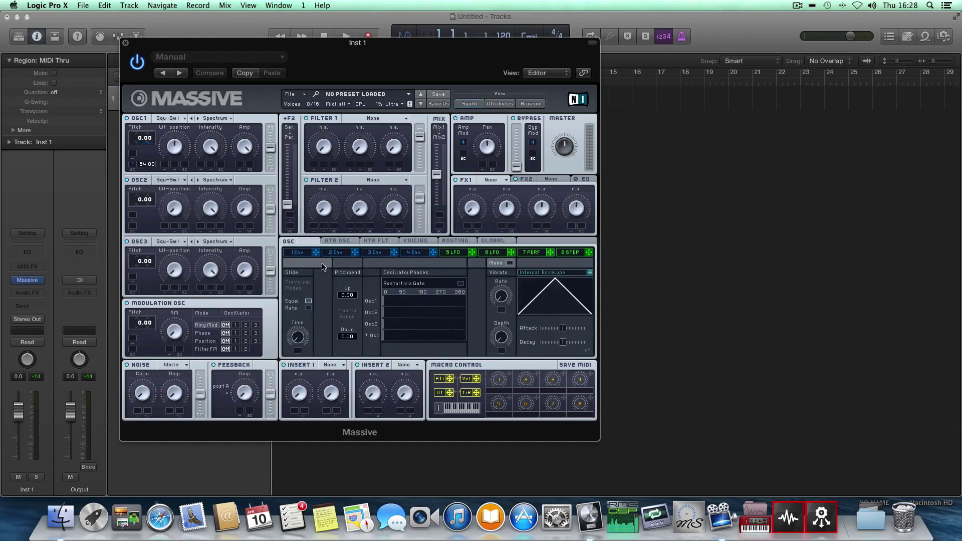
{"action": "left_click", "coordinate": [463, 284]}
Bring envelope 1's decay level down to zero and shorten its decay time
{"action": "left_click", "coordinate": [297, 252]}
{"action": "left_click_drag", "start_coordinate": [418, 333], "coordinate": [408, 389]}
{"action": "left_click_drag", "start_coordinate": [392, 337], "coordinate": [337, 353]}
{"action": "left_click_drag", "start_coordinate": [393, 338], "coordinate": [394, 350]}
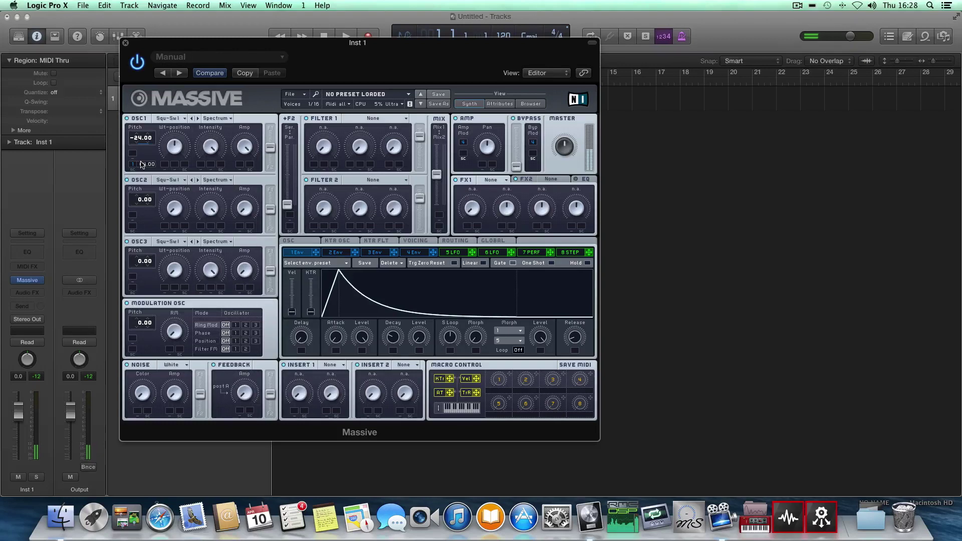
Set OSC1's wavetable to Sin-Square
{"action": "left_click", "coordinate": [173, 121]}
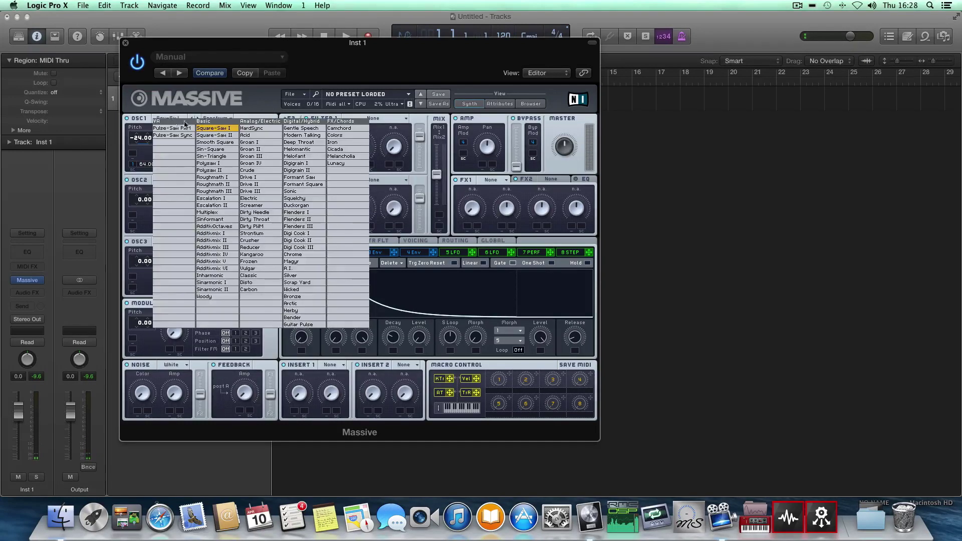
{"action": "left_click", "coordinate": [211, 149]}
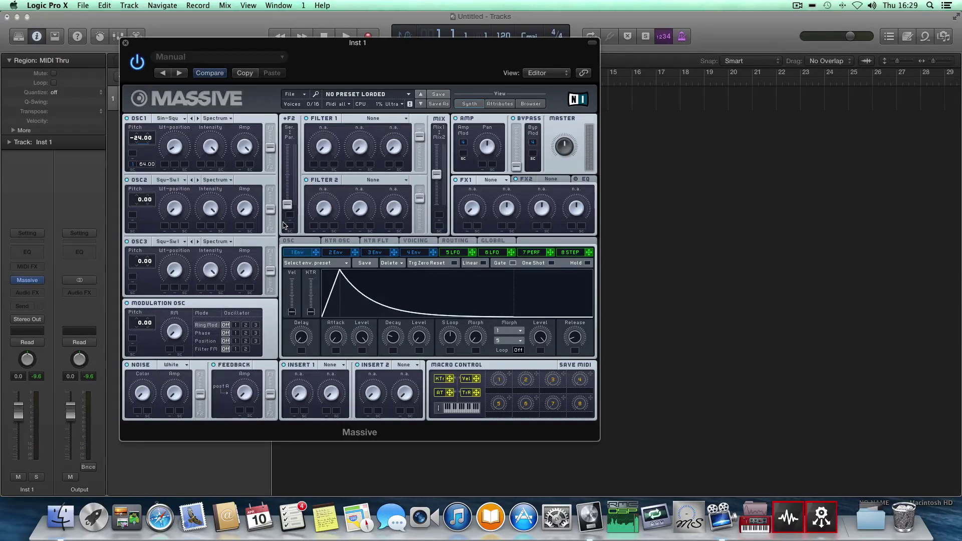
Run the filters fully in series with the output at Mix2, and send OSC1 entirely to Filter 1
{"action": "left_click_drag", "start_coordinate": [287, 206], "coordinate": [289, 111]}
{"action": "left_click_drag", "start_coordinate": [415, 202], "coordinate": [437, 204]}
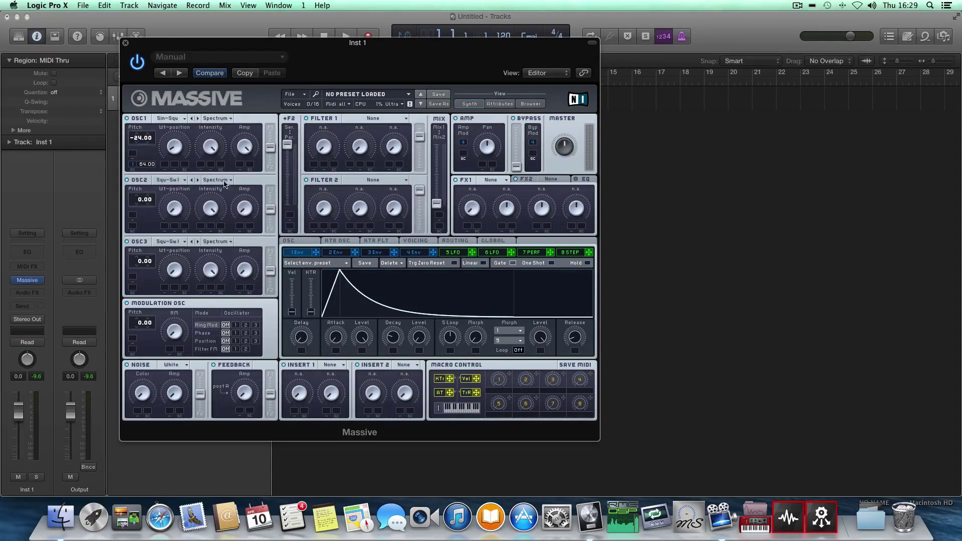
{"action": "left_click_drag", "start_coordinate": [271, 148], "coordinate": [274, 120]}
Insert the stereo iZotope Trash 2 effect on the Inst 1 channel
{"action": "left_click", "coordinate": [40, 293]}
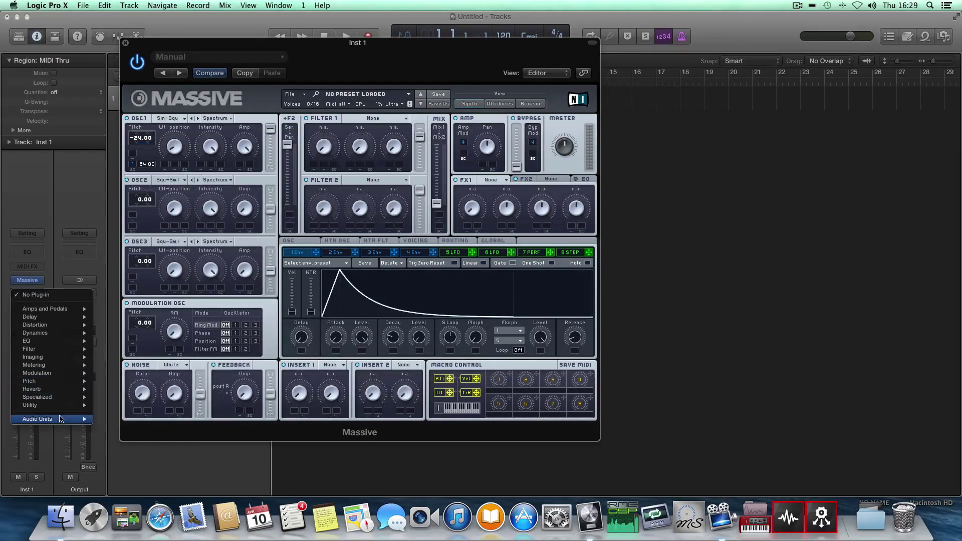
{"action": "mouse_move", "coordinate": [59, 418]}
{"action": "mouse_move", "coordinate": [143, 448]}
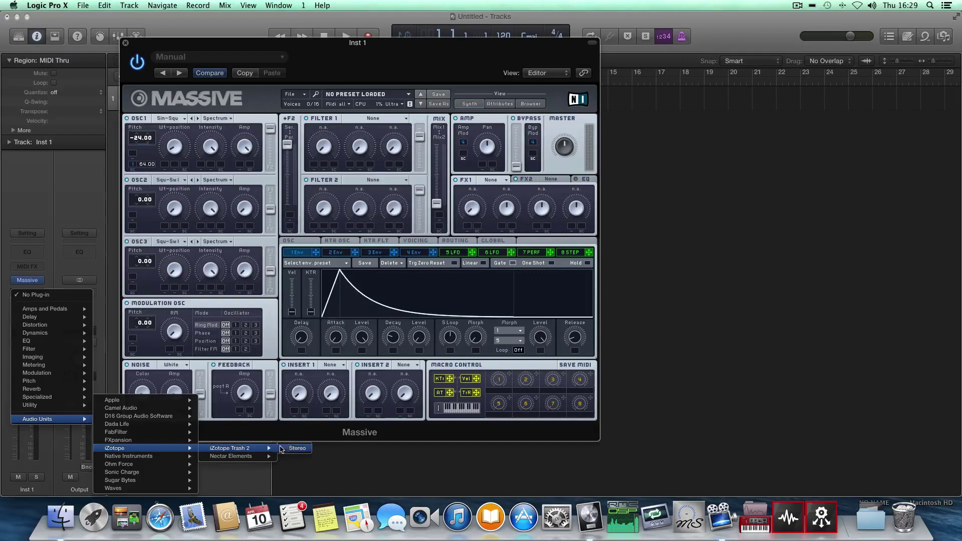
{"action": "left_click", "coordinate": [295, 448]}
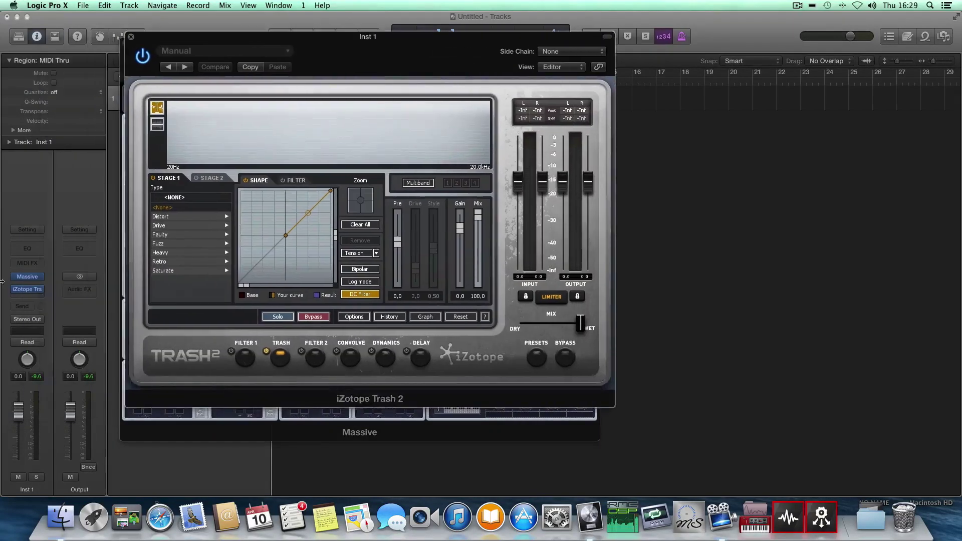
Move Trash 2 down the effect chain to leave a free slot above it, and reopen its window
{"action": "mouse_move", "coordinate": [28, 296]}
{"action": "left_click", "coordinate": [29, 295]}
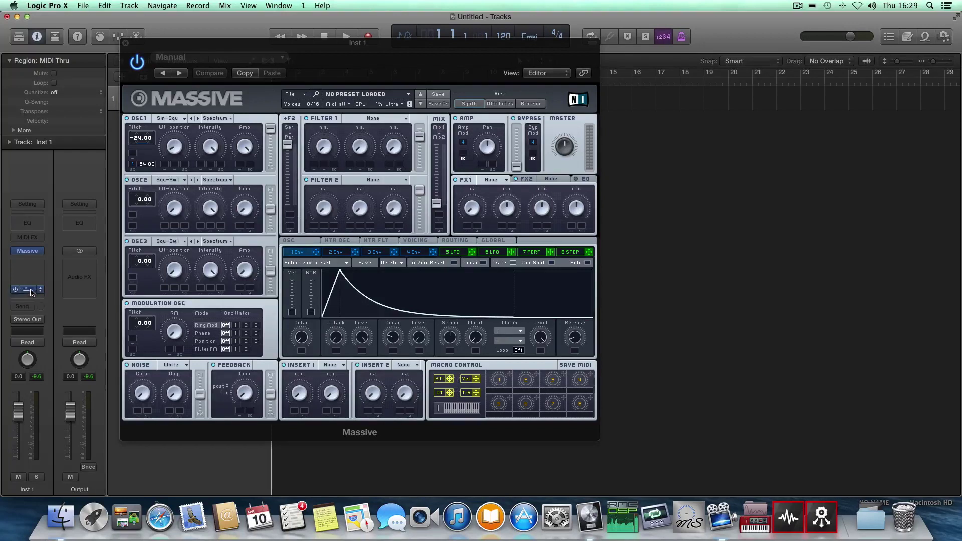
{"action": "left_click_drag", "start_coordinate": [30, 292], "coordinate": [32, 293]}
{"action": "left_click", "coordinate": [32, 290]}
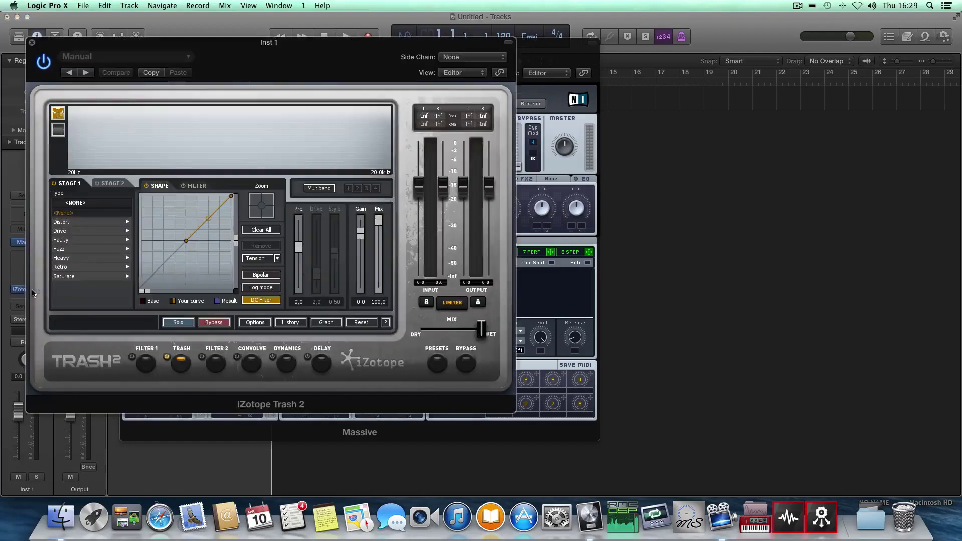
Choose the Clip Control distortion in Trash 2 with Drive 10.0 and Style 1.00, and close its window
{"action": "left_click", "coordinate": [78, 226]}
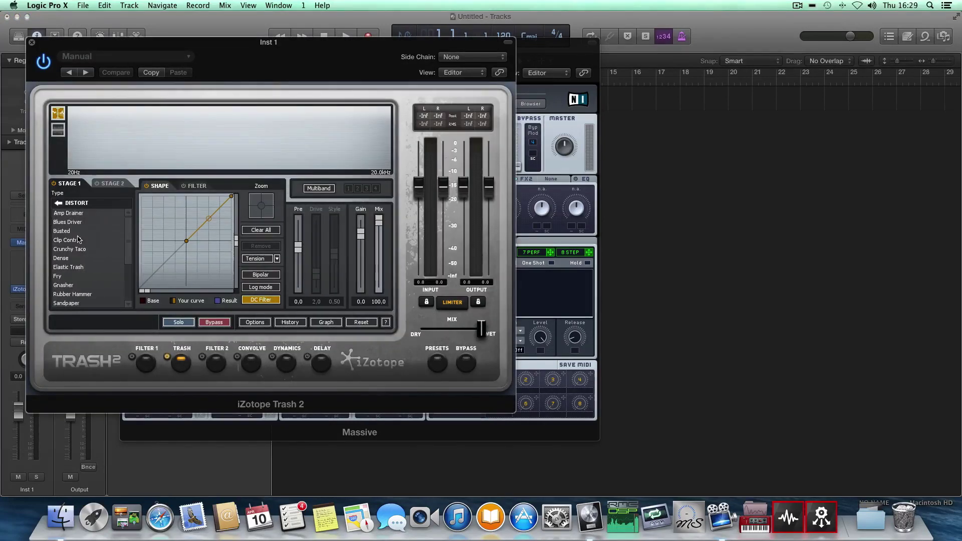
{"action": "left_click", "coordinate": [70, 240]}
{"action": "left_click_drag", "start_coordinate": [316, 273], "coordinate": [340, 218]}
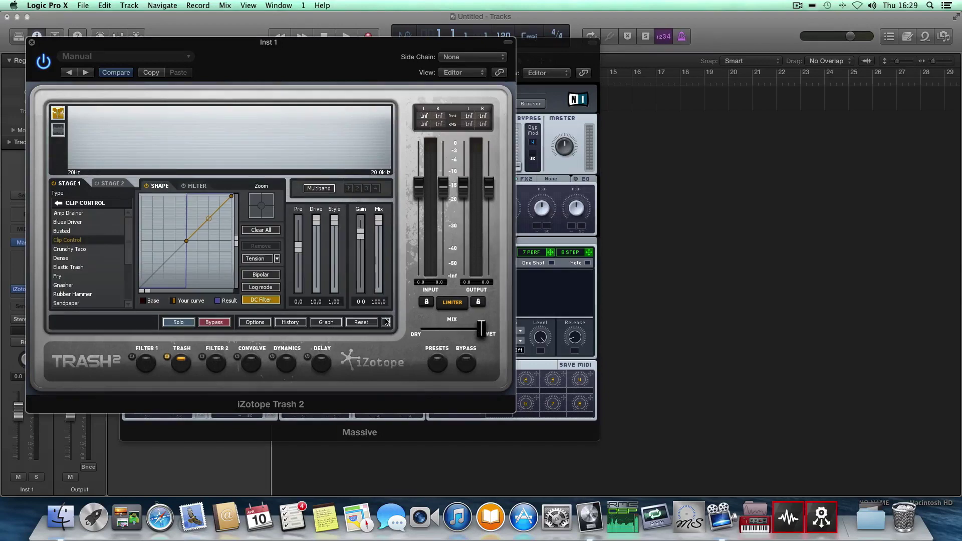
{"action": "left_click", "coordinate": [31, 42]}
Bring envelope 4's decay level down to zero and slightly shorten its decay time
{"action": "left_click", "coordinate": [416, 254]}
{"action": "left_click_drag", "start_coordinate": [419, 346], "coordinate": [420, 289]}
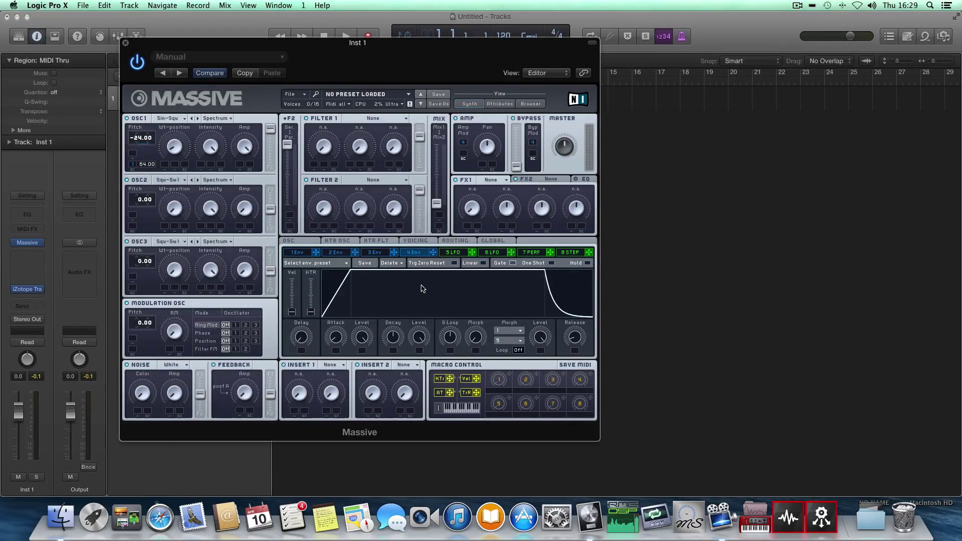
{"action": "left_click_drag", "start_coordinate": [424, 302], "coordinate": [422, 387]}
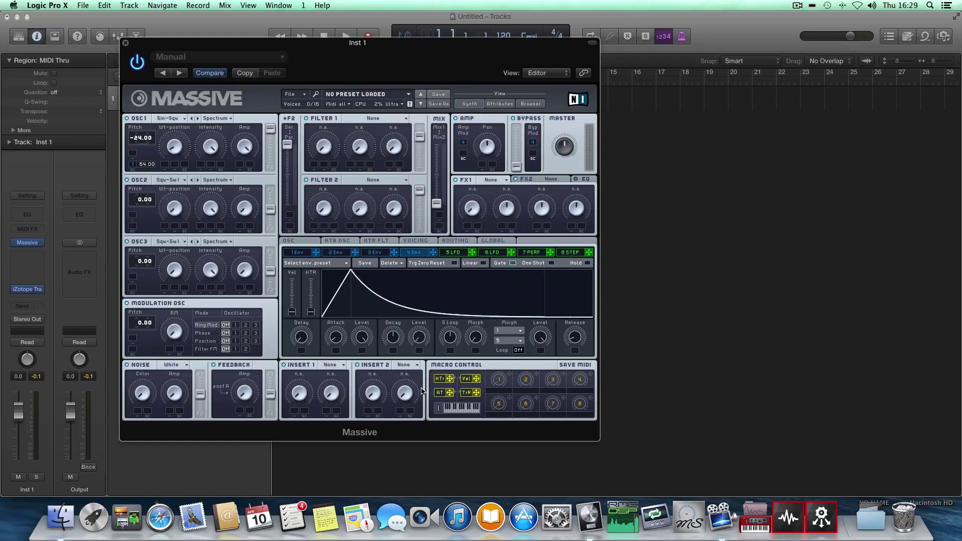
{"action": "left_click_drag", "start_coordinate": [393, 337], "coordinate": [394, 340]}
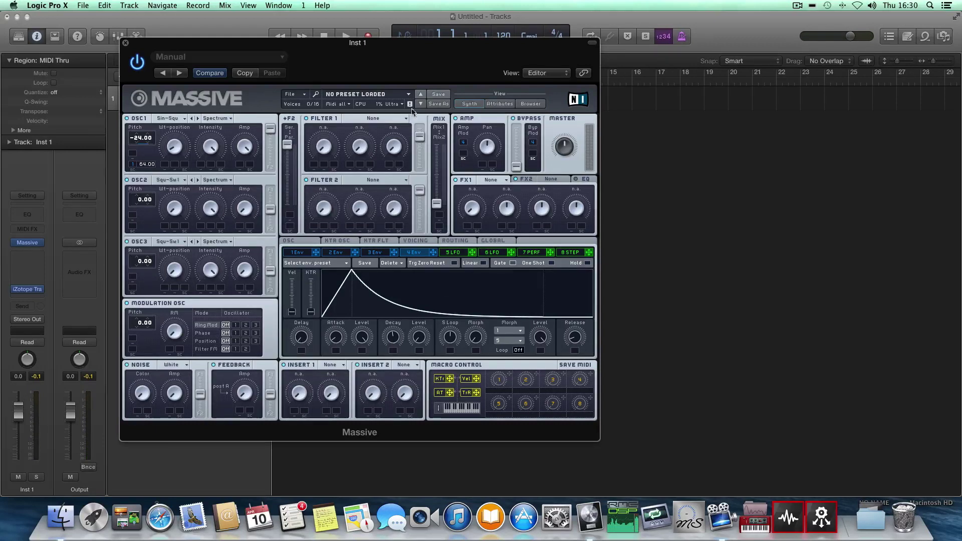
Set Massive's Filter 1 to Scream and FX1 to the C Tube effect
{"action": "left_click", "coordinate": [365, 119]}
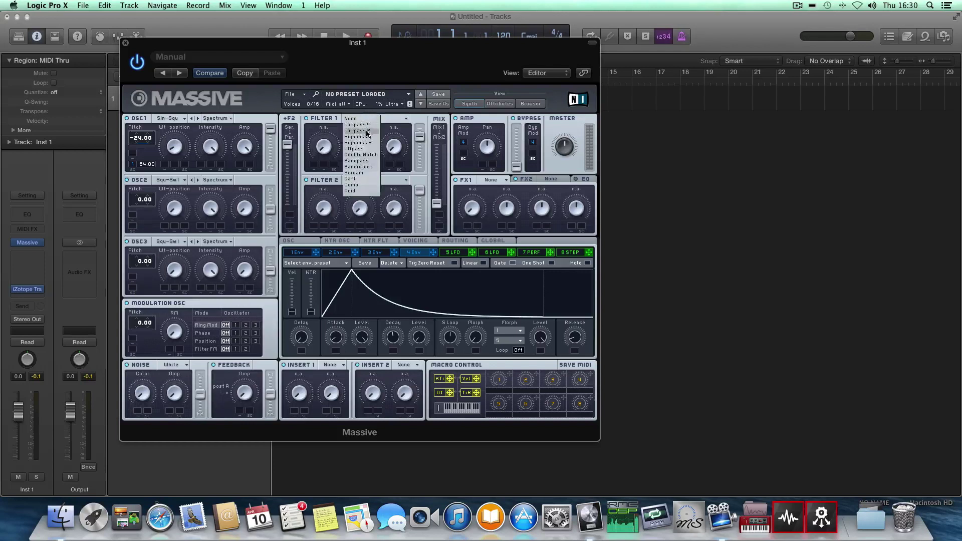
{"action": "left_click", "coordinate": [369, 172]}
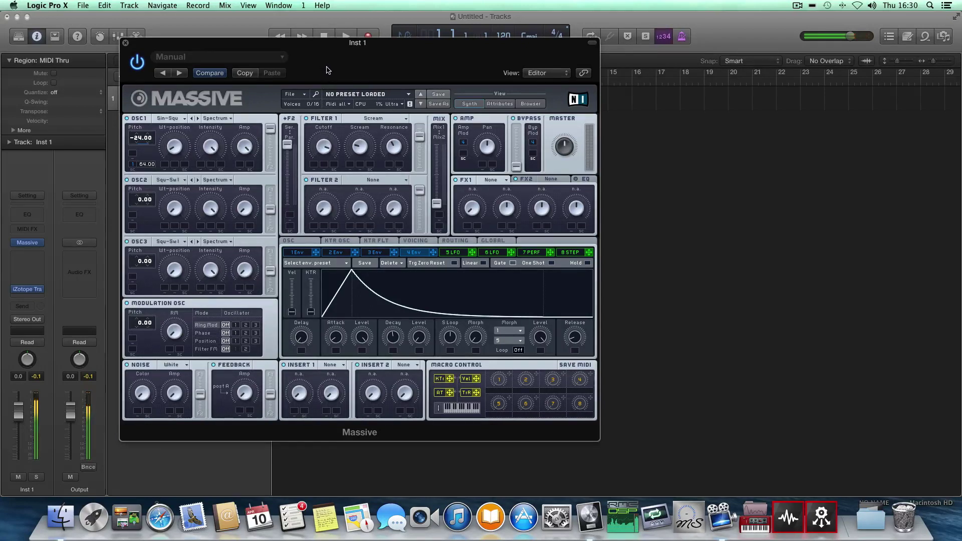
{"action": "left_click", "coordinate": [493, 180]}
{"action": "left_click", "coordinate": [501, 271]}
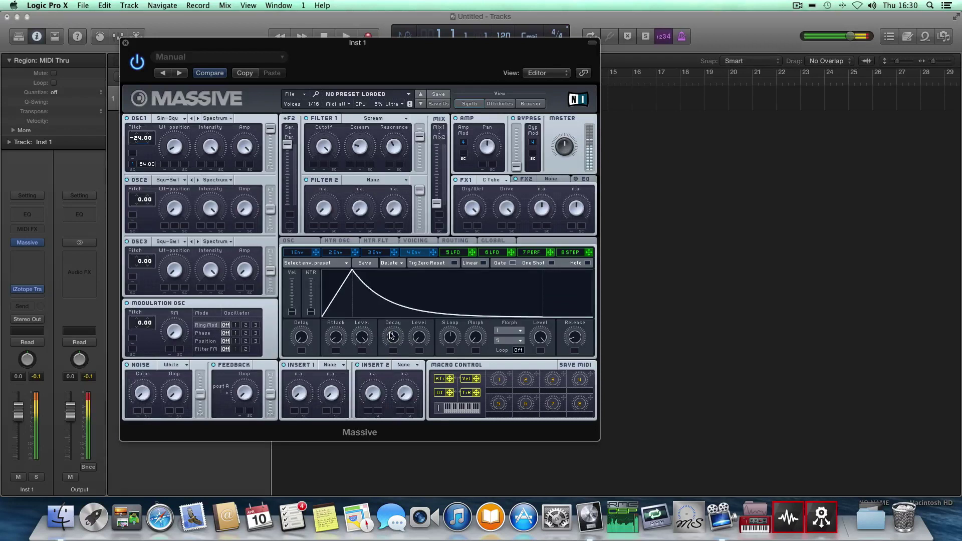
Load the Parabolic Shaper in Massive's Insert 1 and display the signal routing
{"action": "left_click", "coordinate": [325, 365]}
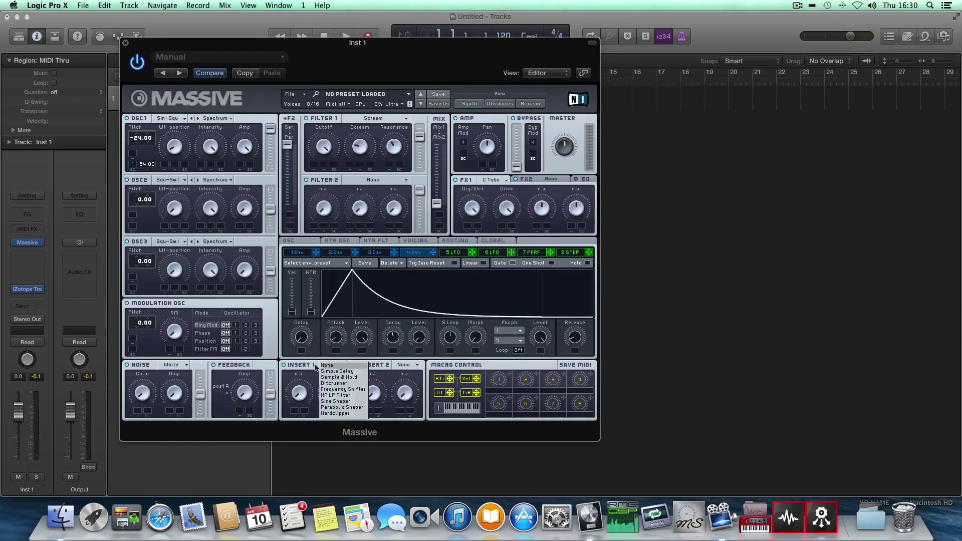
{"action": "left_click", "coordinate": [323, 407]}
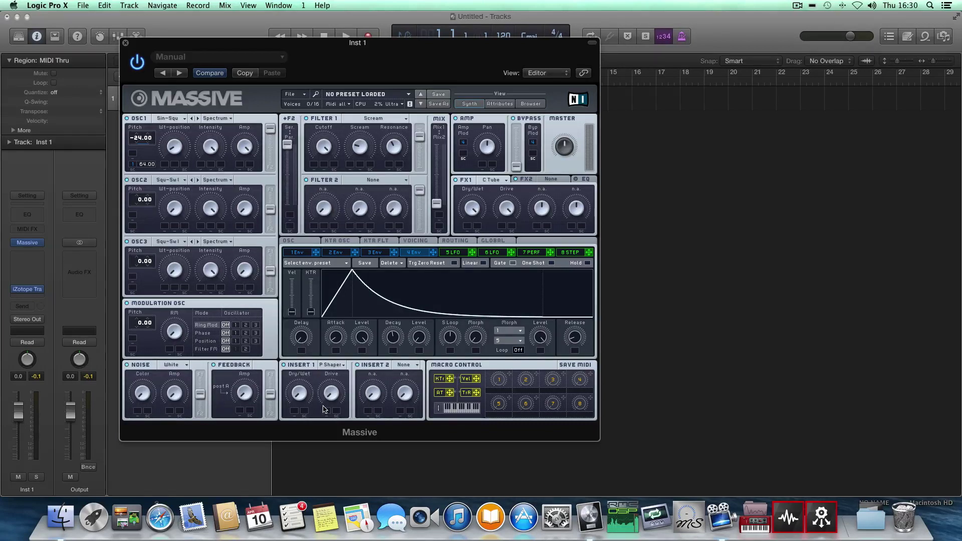
{"action": "left_click", "coordinate": [454, 242]}
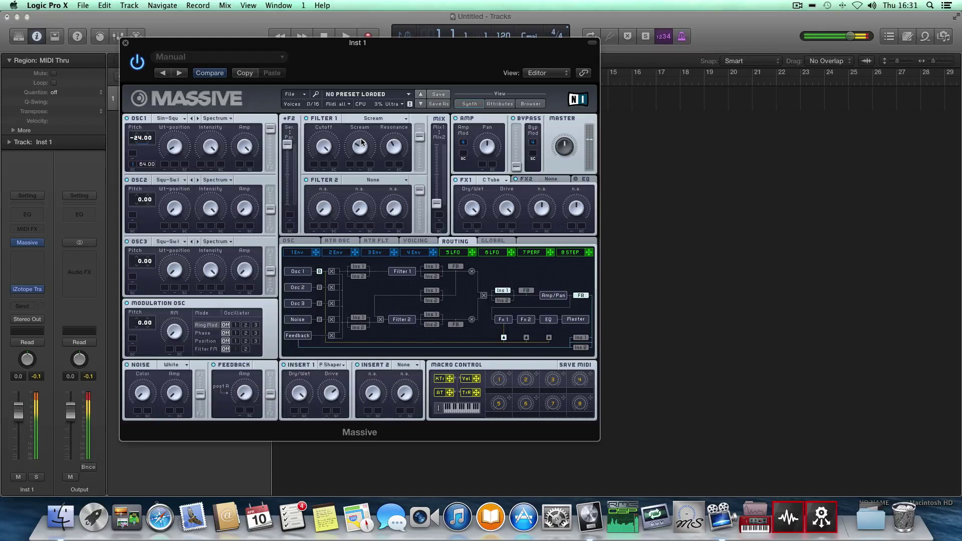
Set Massive's Filter 2 to Lowpass 4
{"action": "left_click", "coordinate": [368, 180]}
{"action": "left_click", "coordinate": [374, 187]}
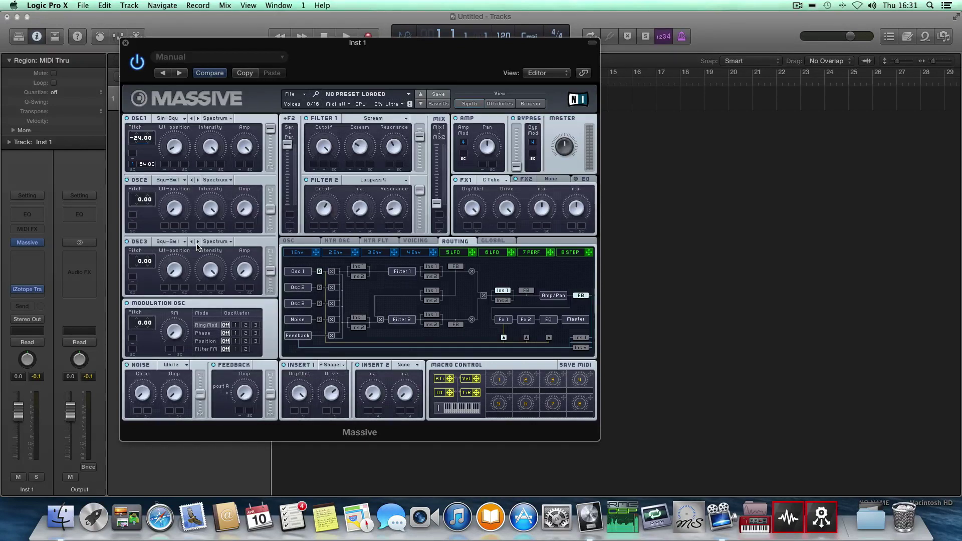
Insert a Channel EQ in the free effect slot between Massive and Trash 2
{"action": "left_click", "coordinate": [40, 275]}
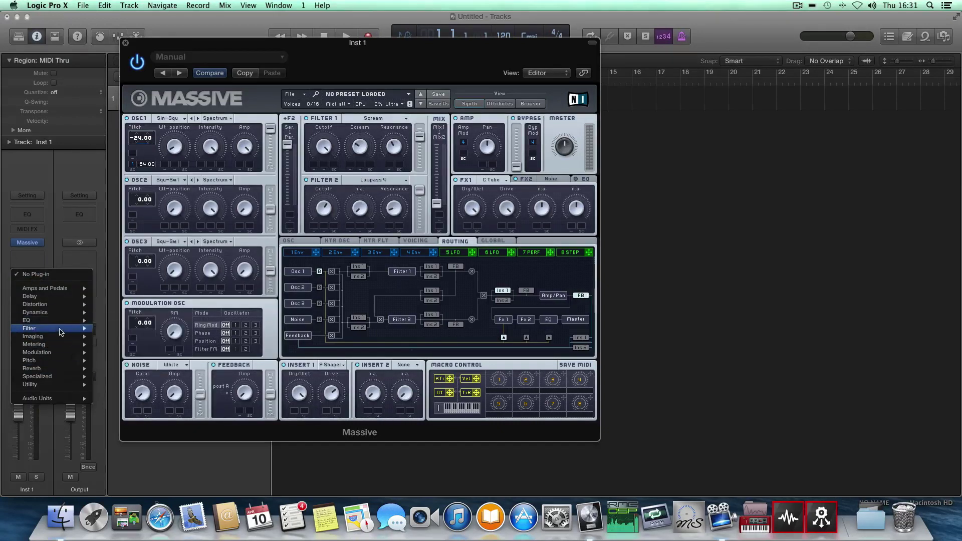
{"action": "mouse_move", "coordinate": [60, 321]}
{"action": "left_click", "coordinate": [182, 322]}
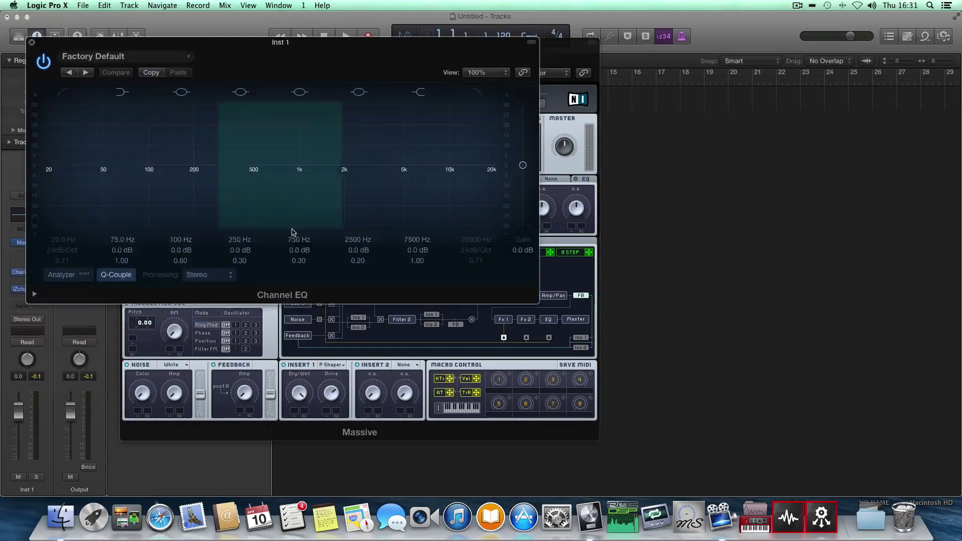
Enable the Channel EQ's low-cut band and set it to 87.0 Hz with a 48 dB/Oct slope
{"action": "left_click", "coordinate": [61, 94]}
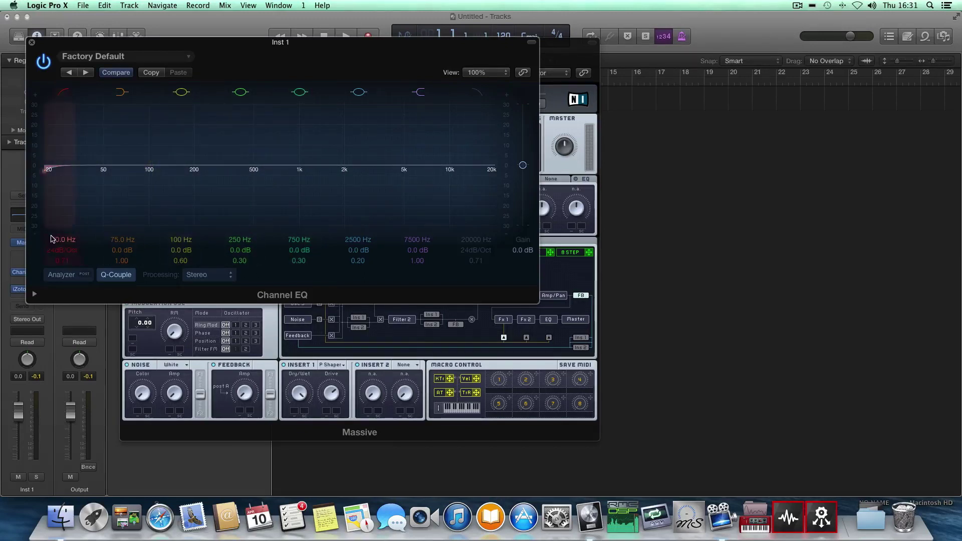
{"action": "left_click_drag", "start_coordinate": [63, 240], "coordinate": [56, 261]}
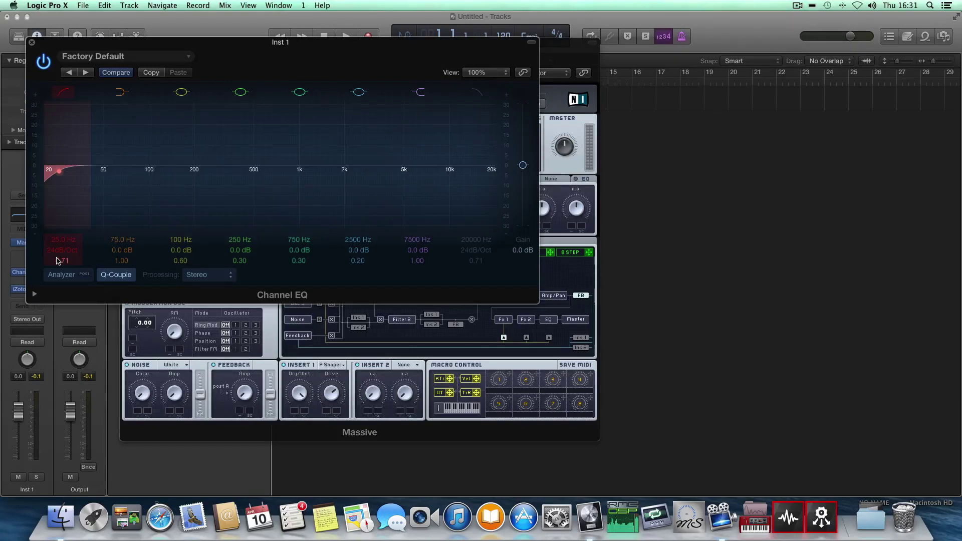
{"action": "double_click", "coordinate": [63, 239]}
{"action": "left_click_drag", "start_coordinate": [63, 239], "coordinate": [63, 212]}
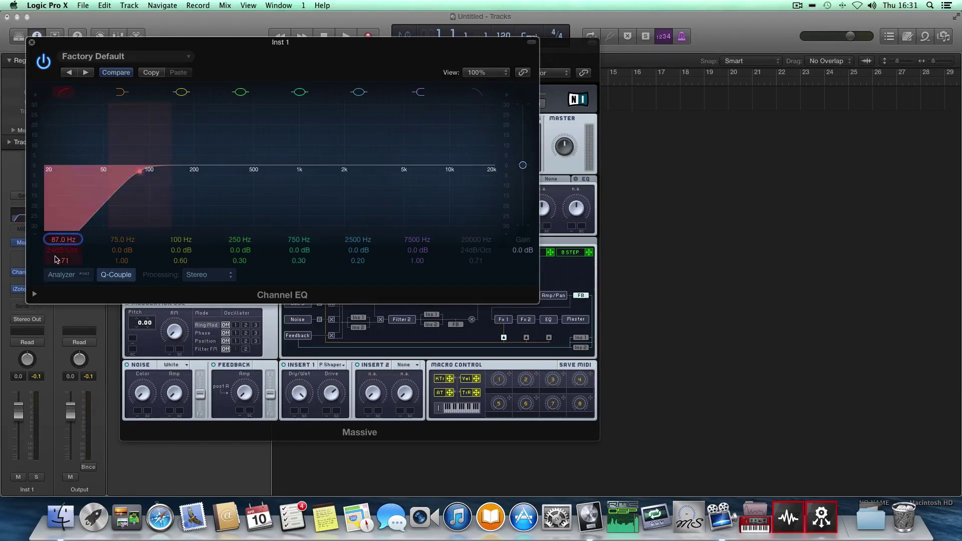
{"action": "left_click_drag", "start_coordinate": [59, 254], "coordinate": [59, 251]}
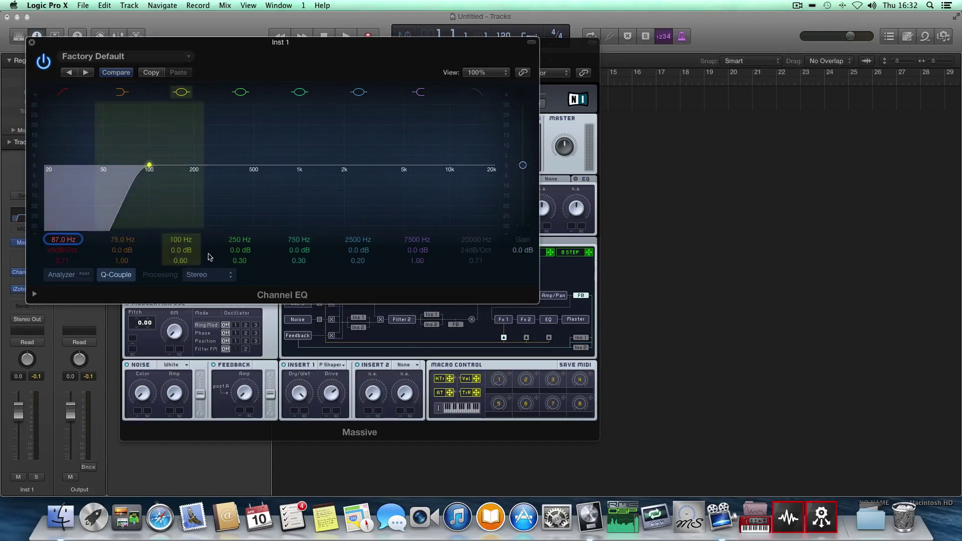
Set the frequency of the Channel EQ's 250 Hz band to 220 Hz
{"action": "left_click", "coordinate": [234, 241]}
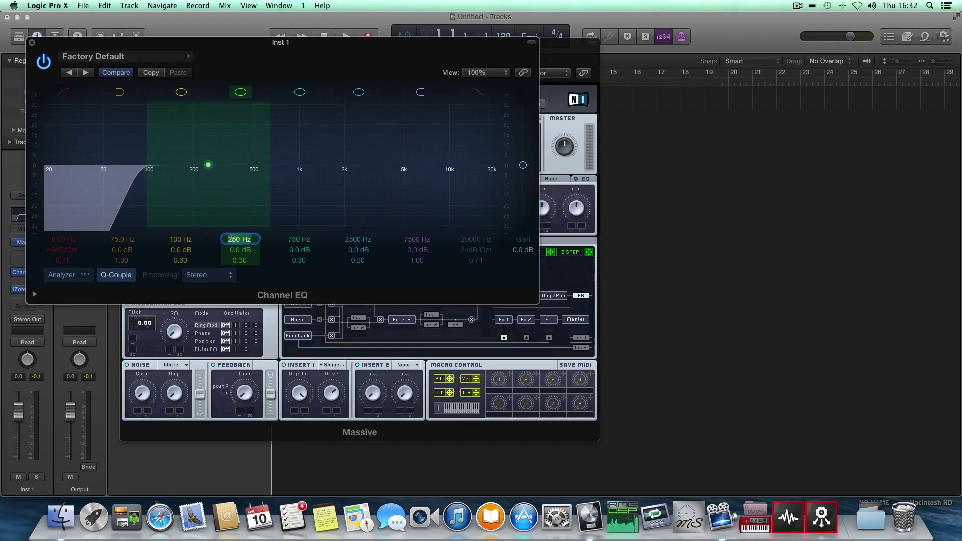
{"action": "type", "text": "220"}
{"action": "key", "text": "Return"}
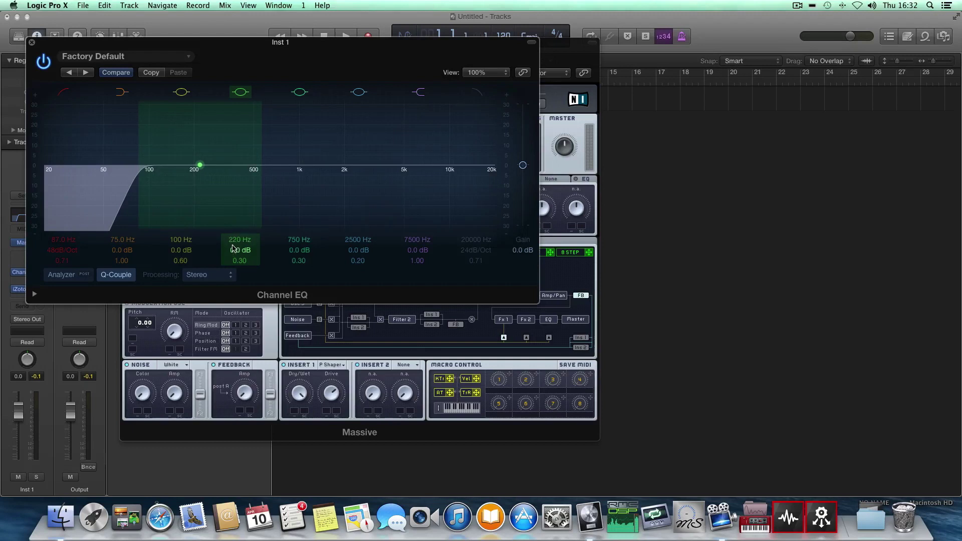
Boost the Channel EQ's 220 Hz band to +16.0 dB with a Q of 0.17
{"action": "left_click_drag", "start_coordinate": [237, 252], "coordinate": [237, 191]}
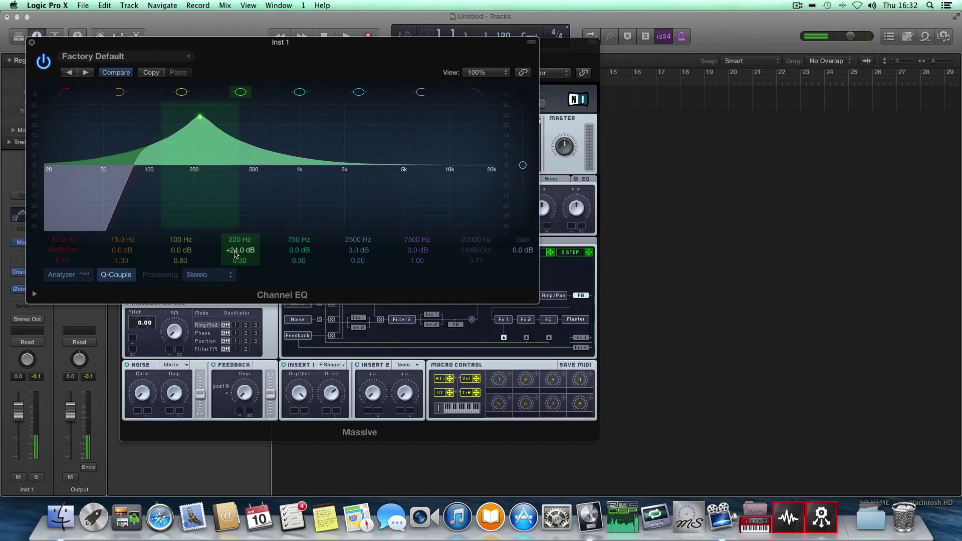
{"action": "left_click_drag", "start_coordinate": [234, 265], "coordinate": [233, 281]}
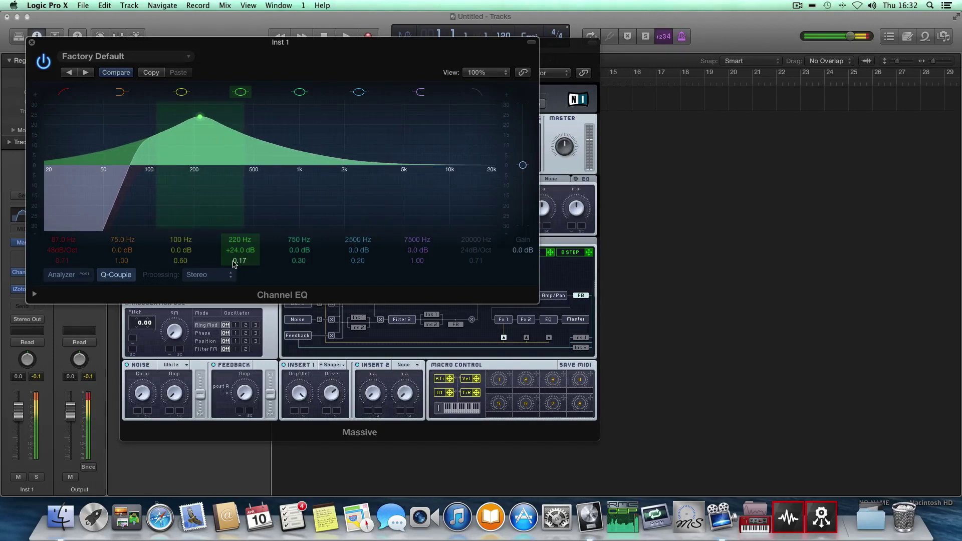
{"action": "left_click_drag", "start_coordinate": [237, 250], "coordinate": [236, 266]}
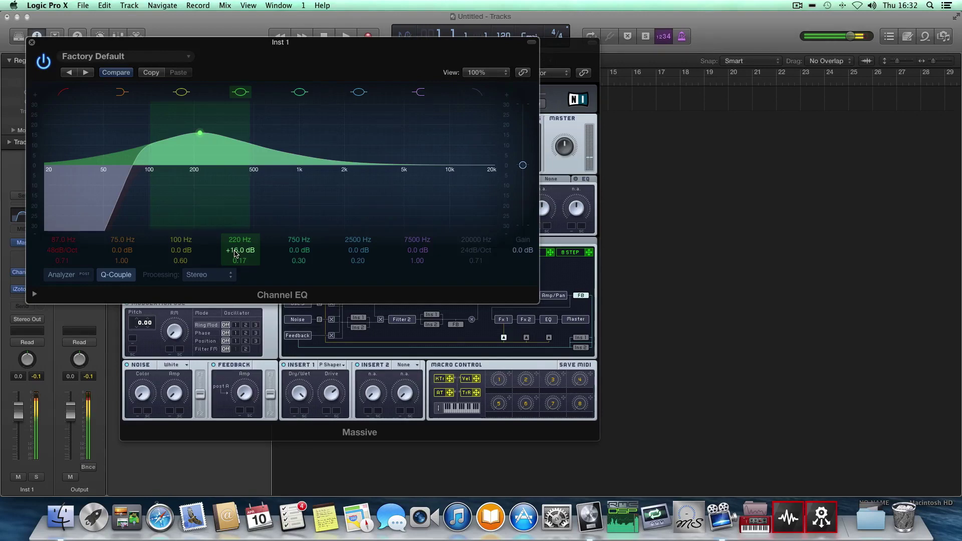
{"action": "left_click", "coordinate": [32, 42]}
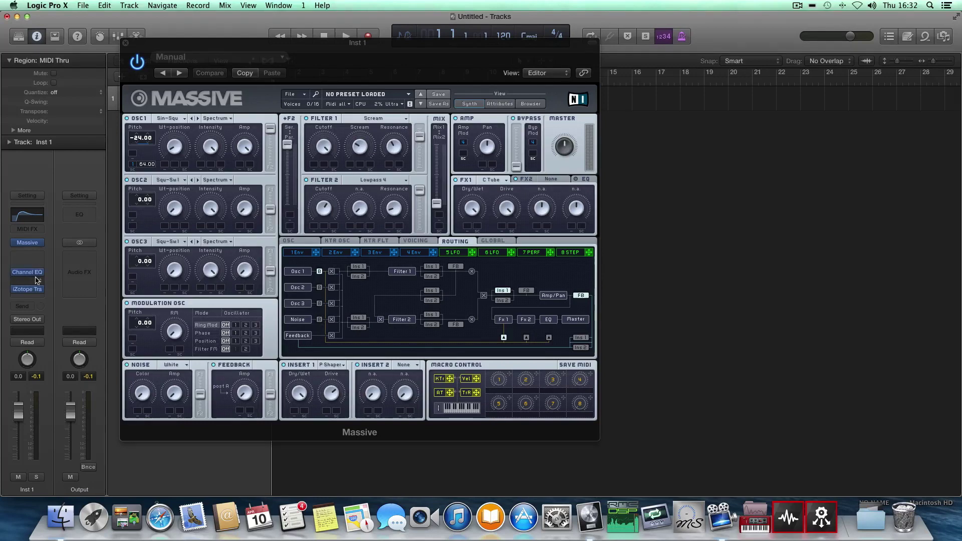
Insert D16's Devastor between the Channel EQ and Trash 2, and move its window down over Massive
{"action": "left_click", "coordinate": [38, 279]}
{"action": "mouse_move", "coordinate": [51, 410]}
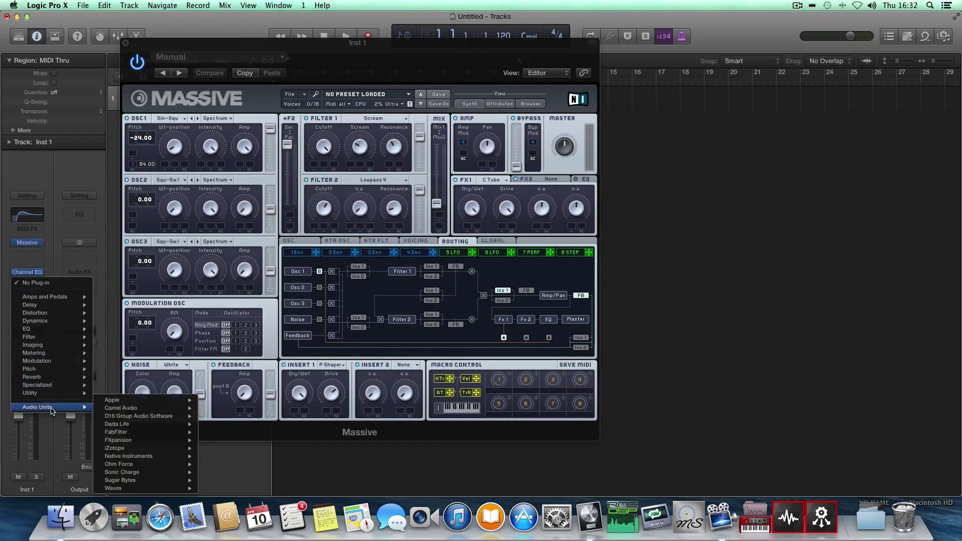
{"action": "mouse_move", "coordinate": [148, 419]}
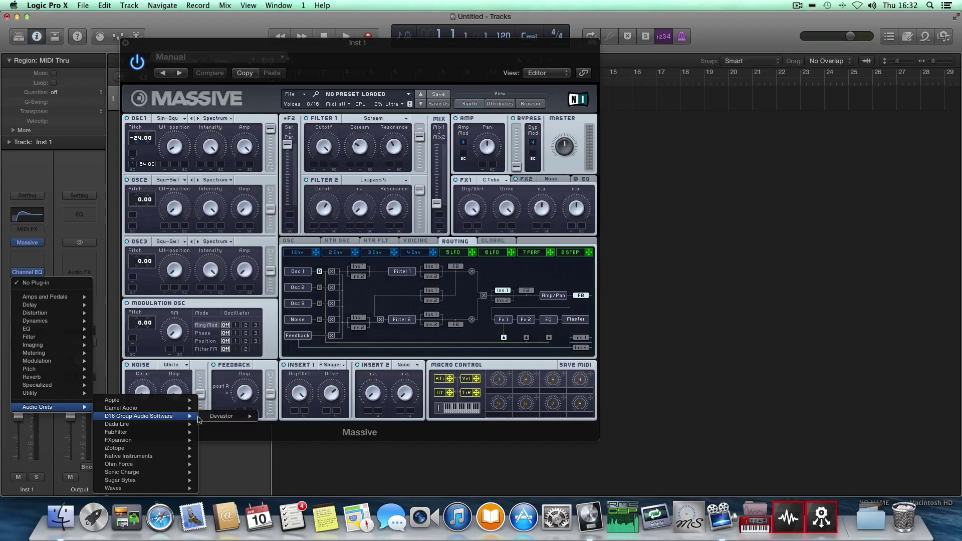
{"action": "left_click", "coordinate": [279, 421]}
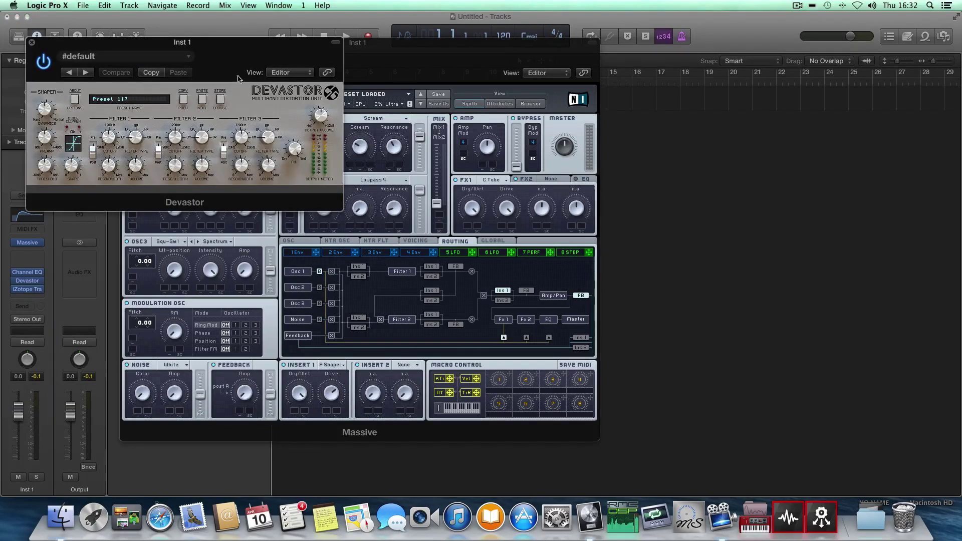
{"action": "left_click_drag", "start_coordinate": [253, 57], "coordinate": [311, 192]}
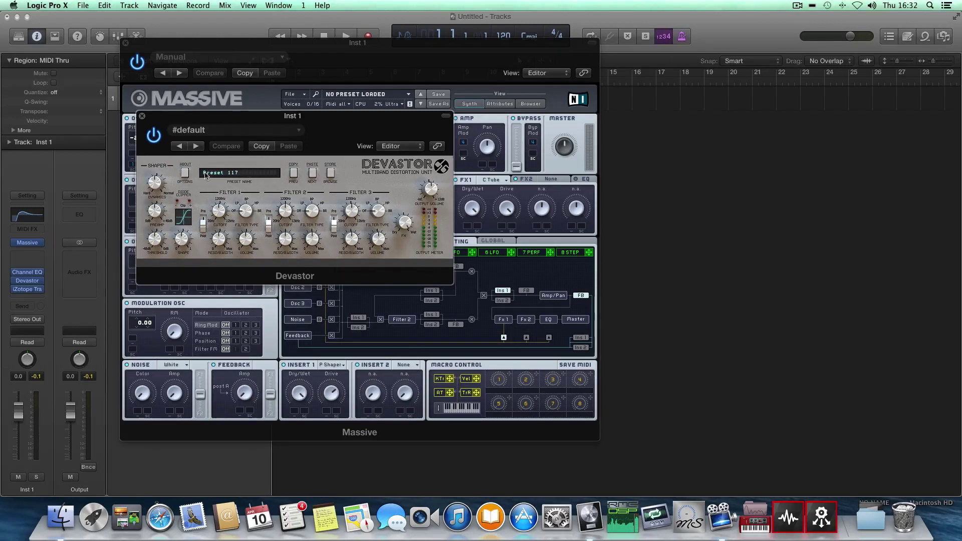
Set Devastor's Filter 1 to 35% reso/bandwidth and a 287 Hz cutoff, and change its filter type
{"action": "left_click", "coordinate": [184, 214]}
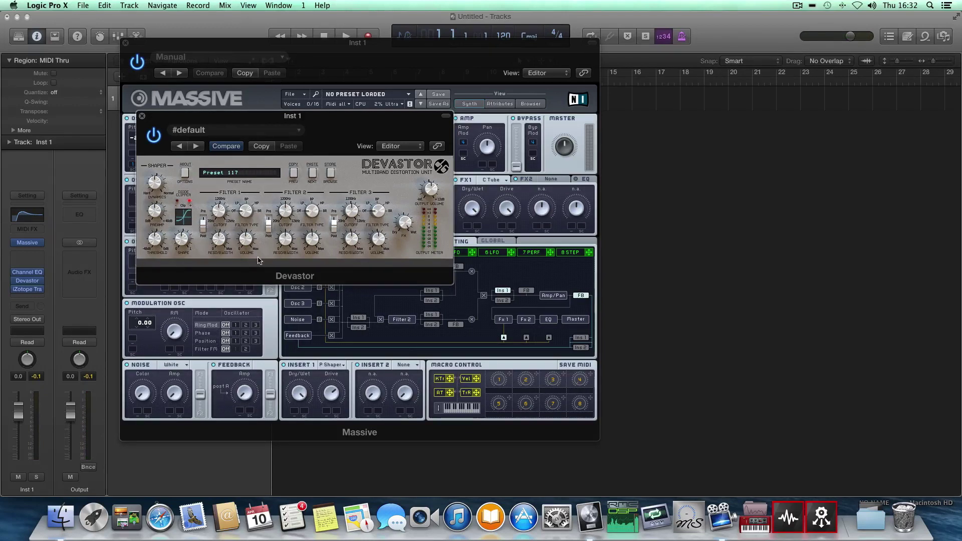
{"action": "left_click", "coordinate": [204, 225]}
{"action": "left_click_drag", "start_coordinate": [220, 243], "coordinate": [219, 262]}
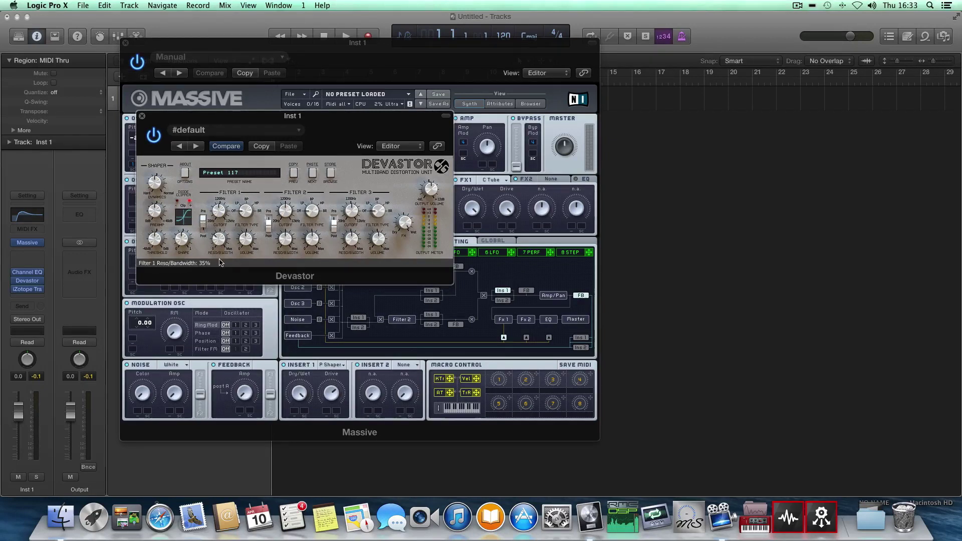
{"action": "left_click_drag", "start_coordinate": [246, 209], "coordinate": [247, 199]}
{"action": "left_click", "coordinate": [219, 216]}
{"action": "left_click_drag", "start_coordinate": [219, 216], "coordinate": [222, 241]}
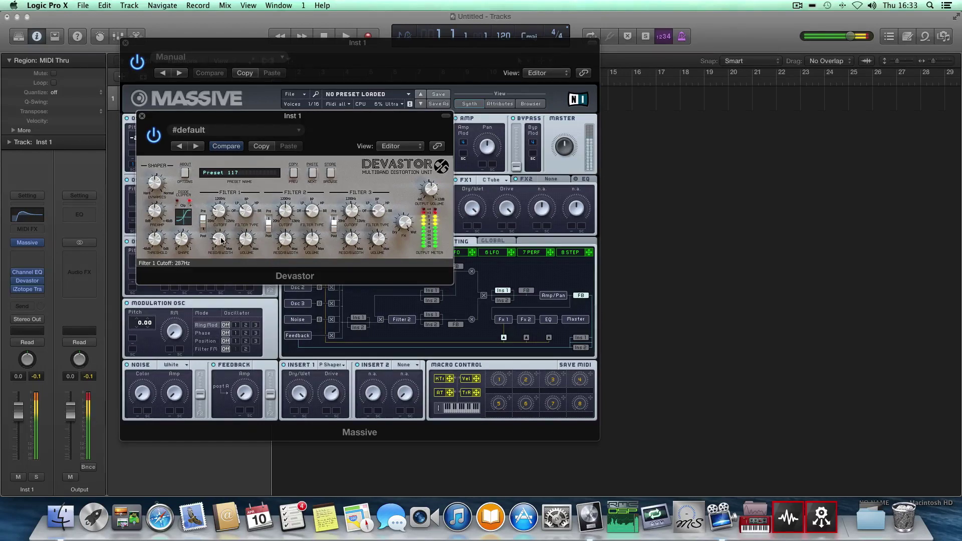
Lower the gain of the Channel EQ's 220 Hz band to +10.0 dB
{"action": "left_click", "coordinate": [30, 274]}
{"action": "mouse_move", "coordinate": [239, 254]}
{"action": "left_mouse_down"}
{"action": "mouse_move", "coordinate": [238, 282]}
{"action": "mouse_move", "coordinate": [238, 261]}
{"action": "left_mouse_up"}
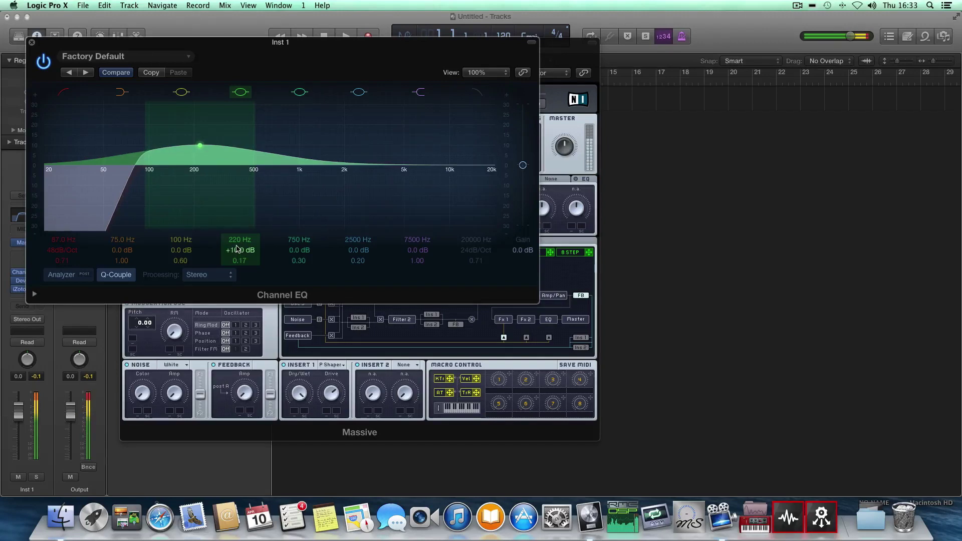
{"action": "left_click", "coordinate": [30, 43]}
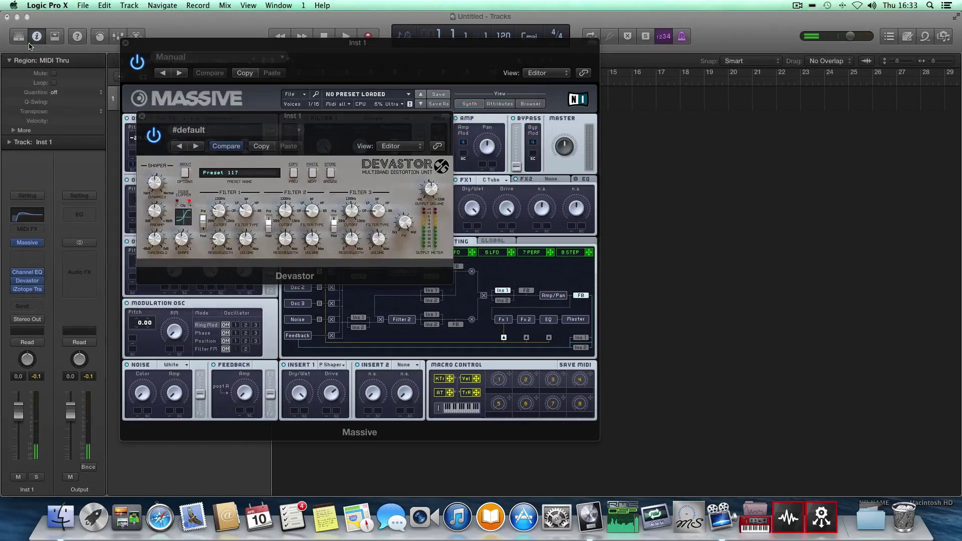
Bring Massive in front of Devastor and slightly shorten the decay of envelope 4
{"action": "left_click_drag", "start_coordinate": [163, 117], "coordinate": [120, 55]}
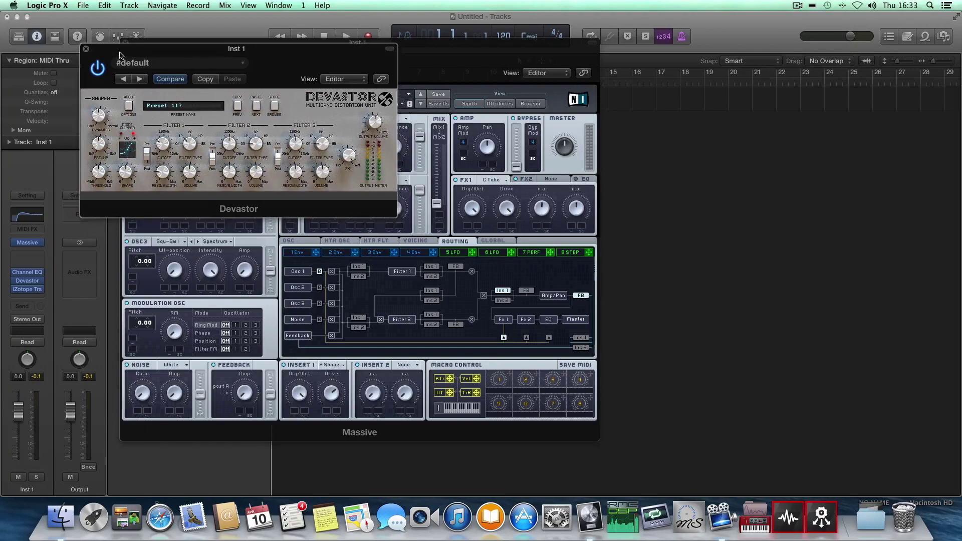
{"action": "left_click", "coordinate": [422, 259]}
{"action": "left_click", "coordinate": [424, 253]}
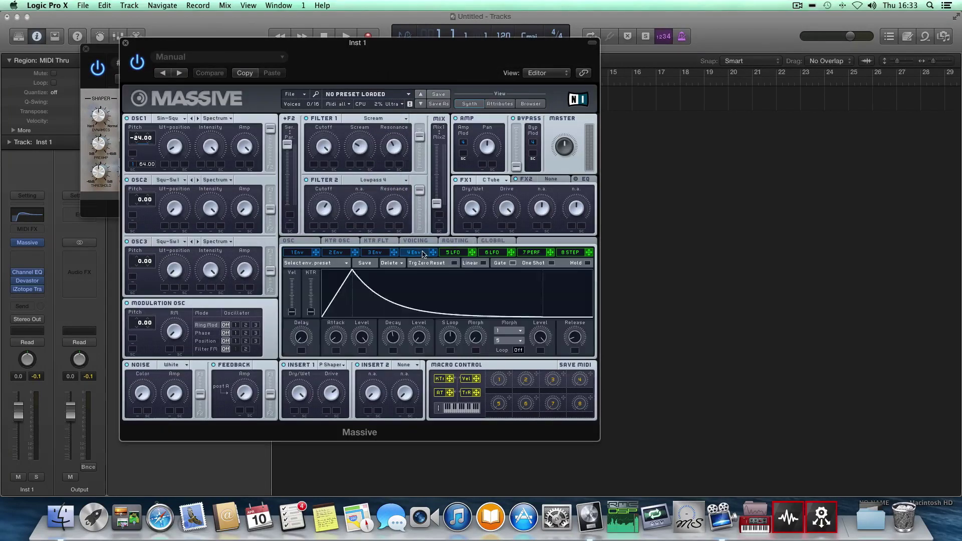
{"action": "mouse_move", "coordinate": [402, 343]}
{"action": "left_mouse_down"}
{"action": "mouse_move", "coordinate": [386, 343]}
{"action": "mouse_move", "coordinate": [396, 345]}
{"action": "left_mouse_up"}
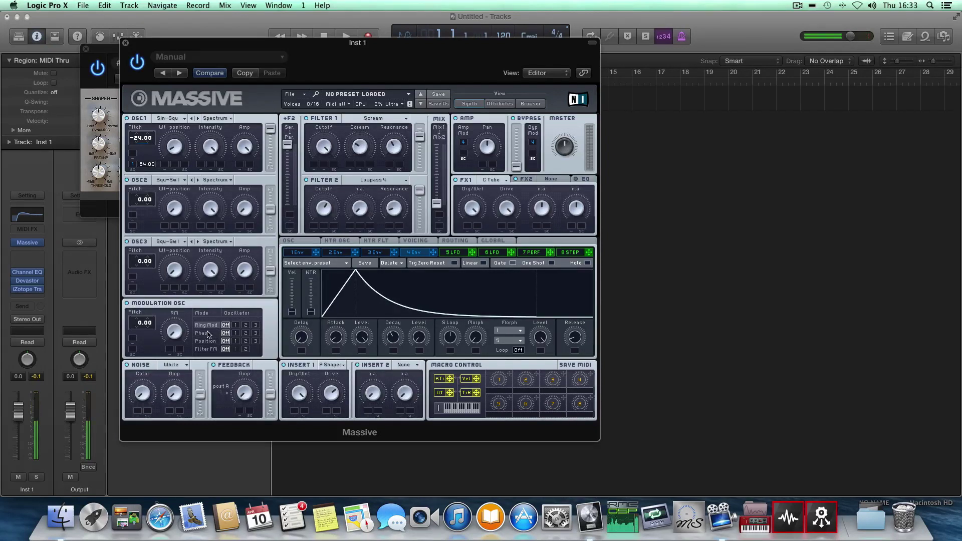
Insert a stereo Compressor in the free effect slot before the Channel EQ
{"action": "left_click", "coordinate": [42, 264]}
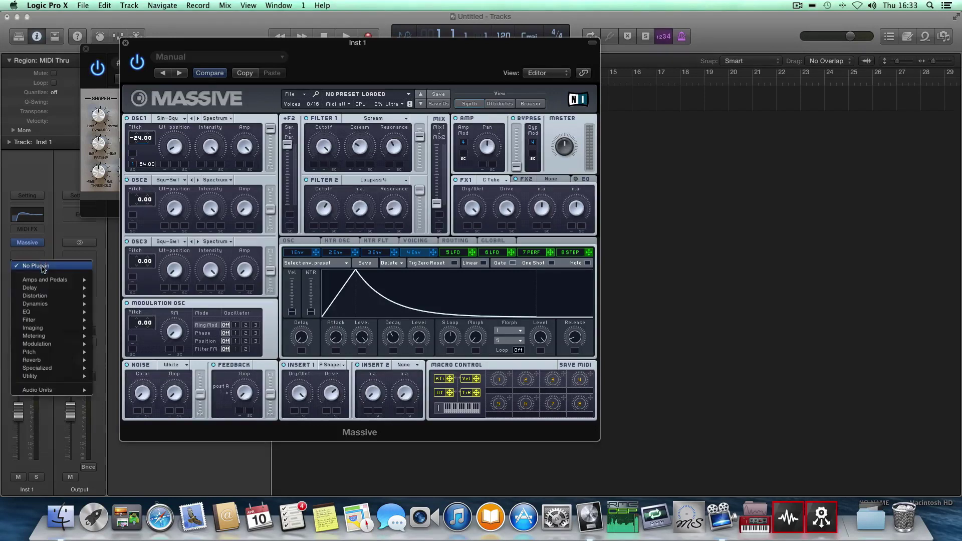
{"action": "mouse_move", "coordinate": [83, 305]}
{"action": "mouse_move", "coordinate": [139, 312]}
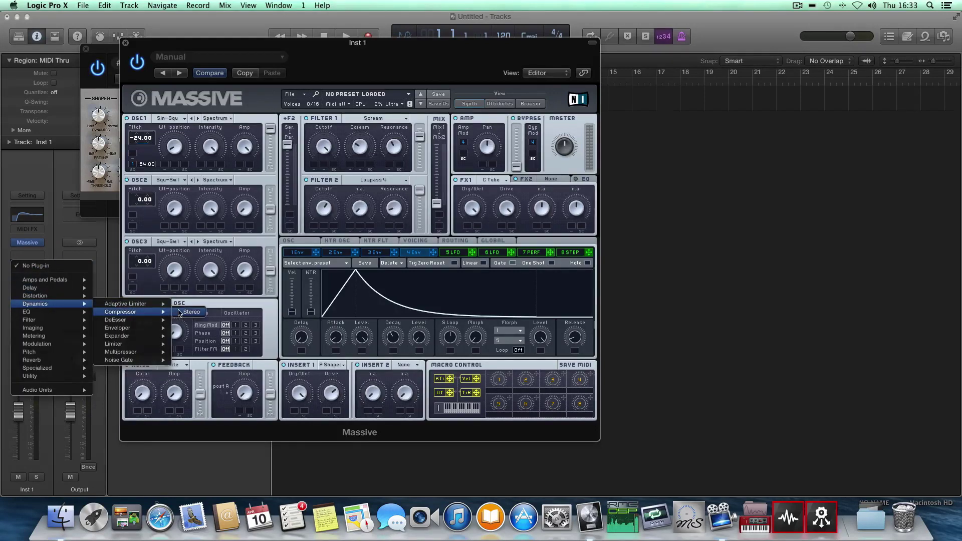
{"action": "left_click", "coordinate": [186, 312]}
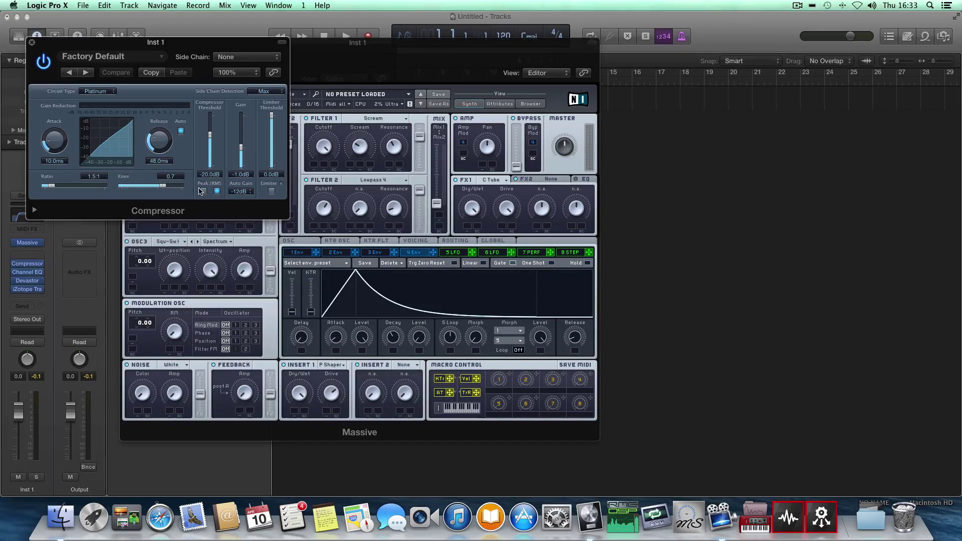
Configure the Compressor with Peak detection, 5.4:1 ratio, 0.0 knee, -14.0 dB threshold and 23.0 ms release, with auto release off
{"action": "left_click", "coordinate": [203, 192]}
{"action": "left_click_drag", "start_coordinate": [46, 194], "coordinate": [77, 192]}
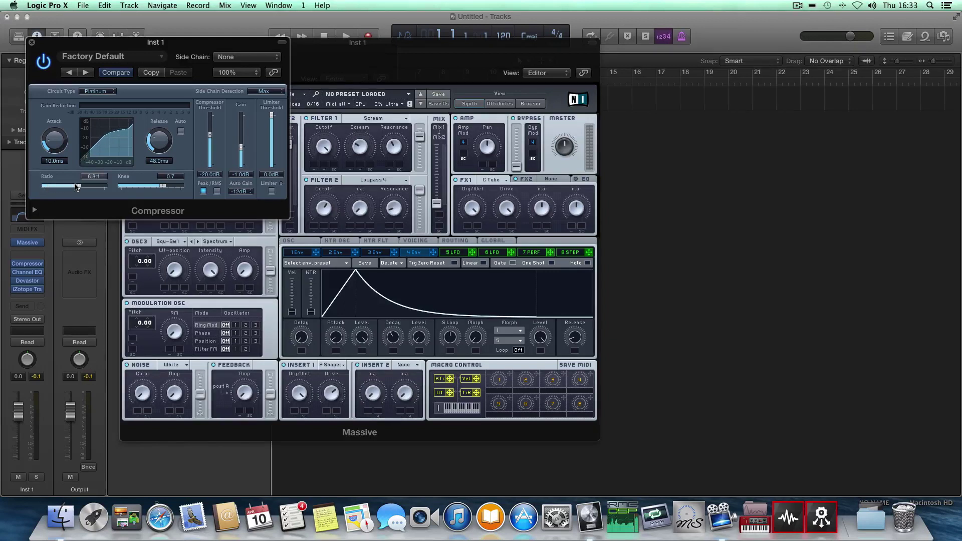
{"action": "left_click_drag", "start_coordinate": [163, 188], "coordinate": [121, 188]}
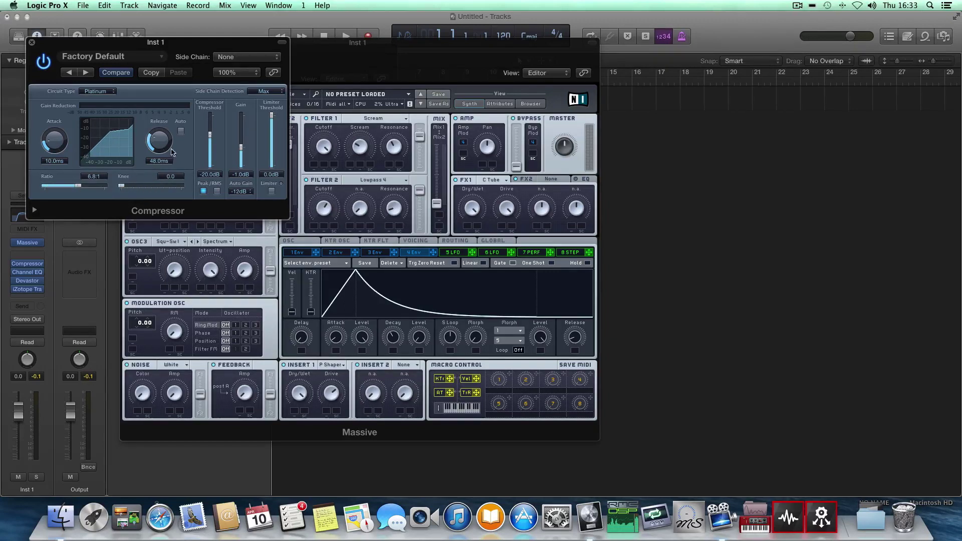
{"action": "mouse_move", "coordinate": [212, 138]}
{"action": "left_mouse_down"}
{"action": "mouse_move", "coordinate": [212, 160]}
{"action": "mouse_move", "coordinate": [211, 129]}
{"action": "left_mouse_up"}
{"action": "mouse_move", "coordinate": [78, 186]}
{"action": "left_mouse_down"}
{"action": "mouse_move", "coordinate": [90, 189]}
{"action": "mouse_move", "coordinate": [74, 189]}
{"action": "left_mouse_up"}
{"action": "left_click_drag", "start_coordinate": [155, 143], "coordinate": [153, 149]}
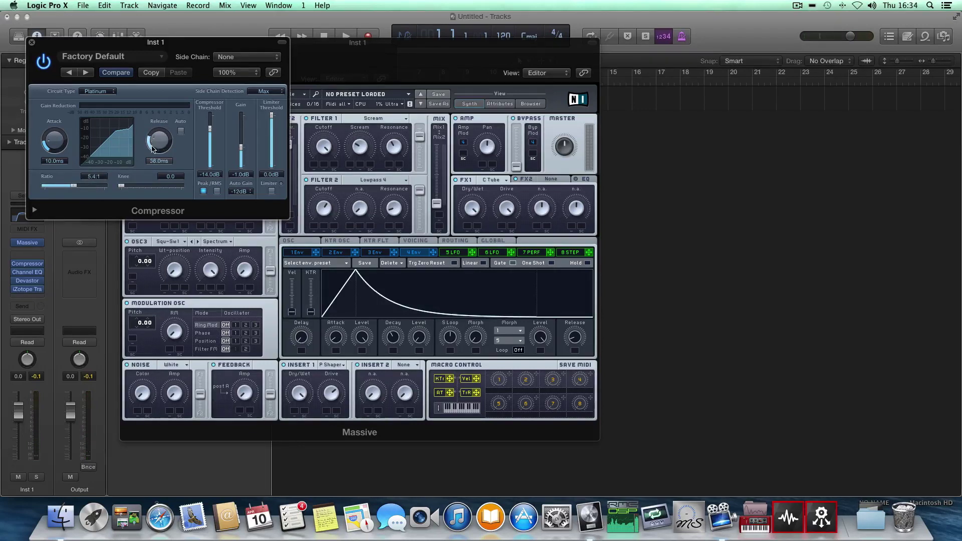
{"action": "left_click_drag", "start_coordinate": [210, 130], "coordinate": [212, 130]}
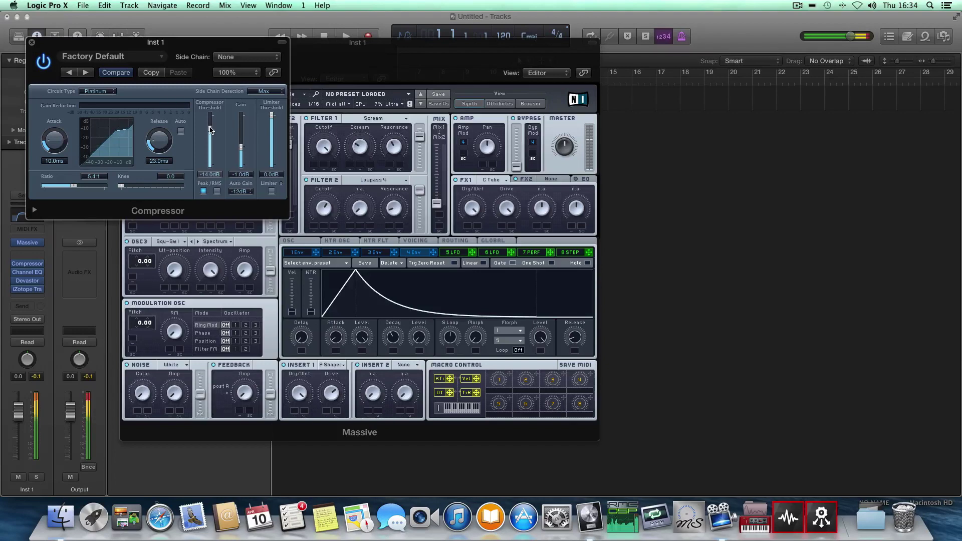
{"action": "left_click", "coordinate": [31, 43]}
Lower the output level in Trash 2 and close its window
{"action": "mouse_move", "coordinate": [30, 293]}
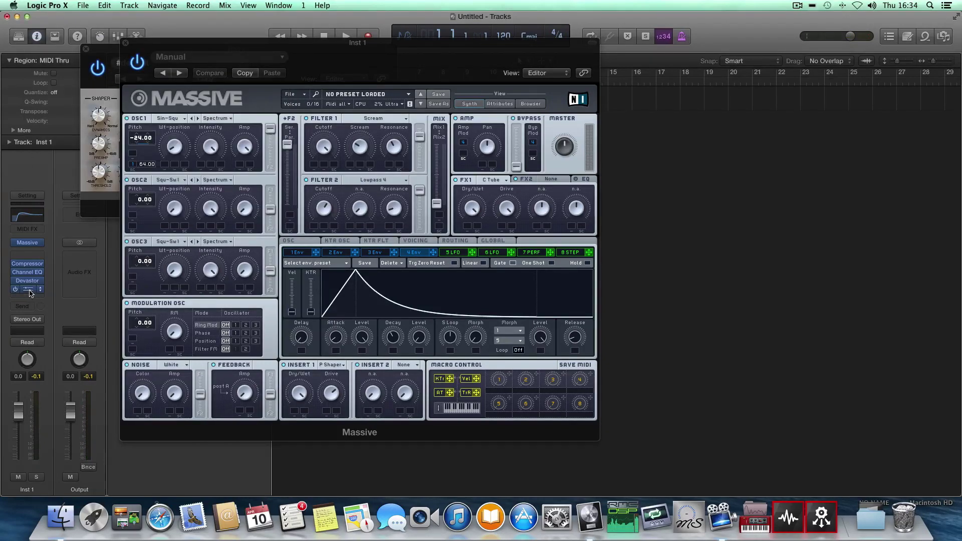
{"action": "left_click", "coordinate": [29, 291]}
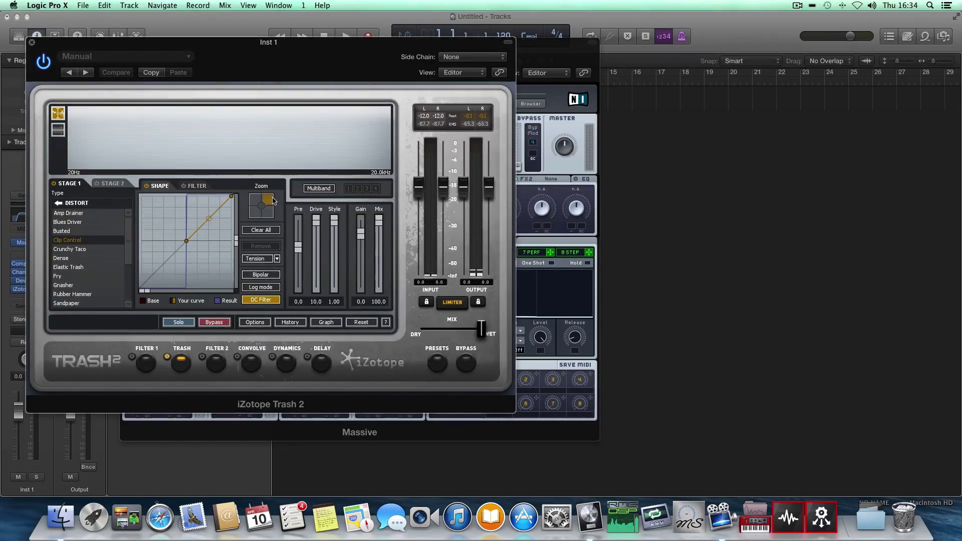
{"action": "left_click_drag", "start_coordinate": [489, 188], "coordinate": [489, 226]}
{"action": "left_click", "coordinate": [31, 42]}
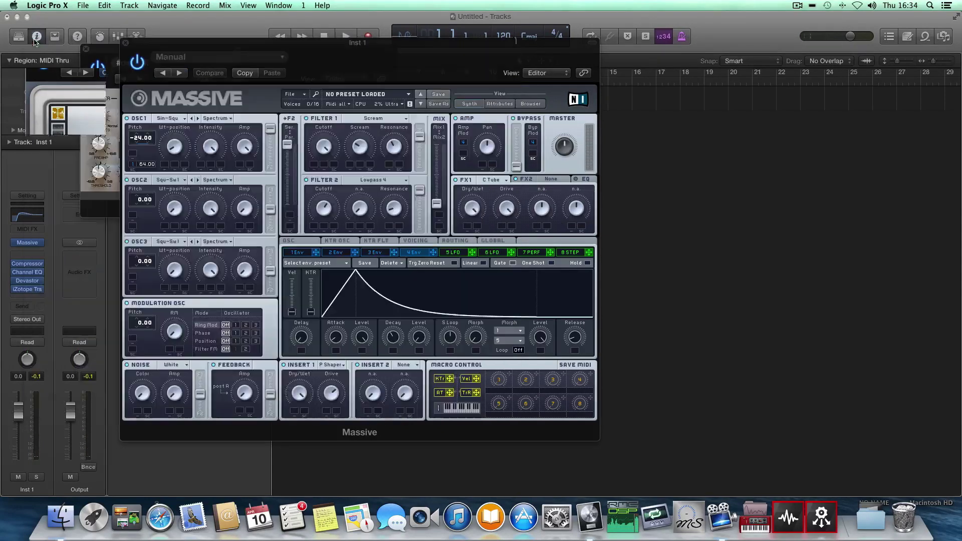
Insert a second Channel EQ in the effect slot after Trash 2
{"action": "left_click", "coordinate": [43, 298]}
{"action": "mouse_move", "coordinate": [45, 347]}
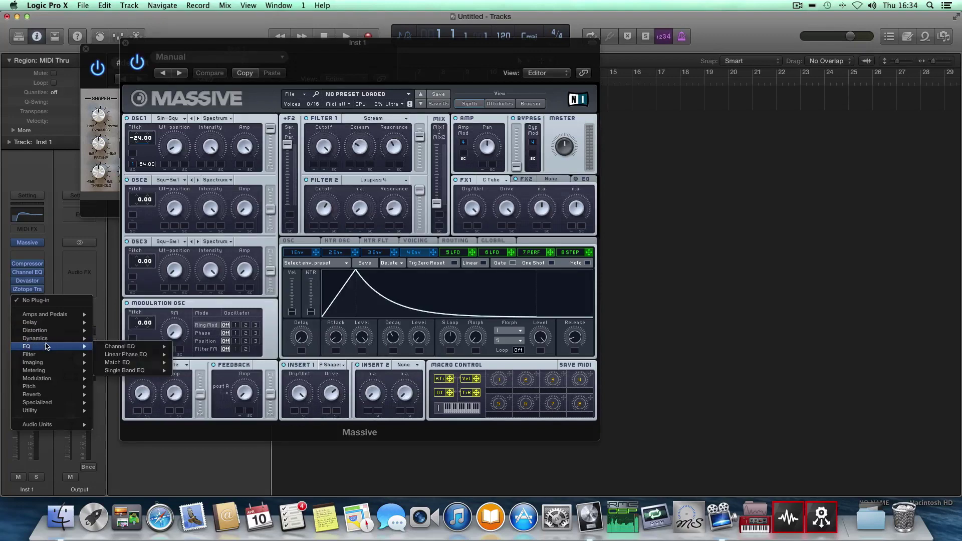
{"action": "mouse_move", "coordinate": [120, 346]}
{"action": "left_click", "coordinate": [192, 347]}
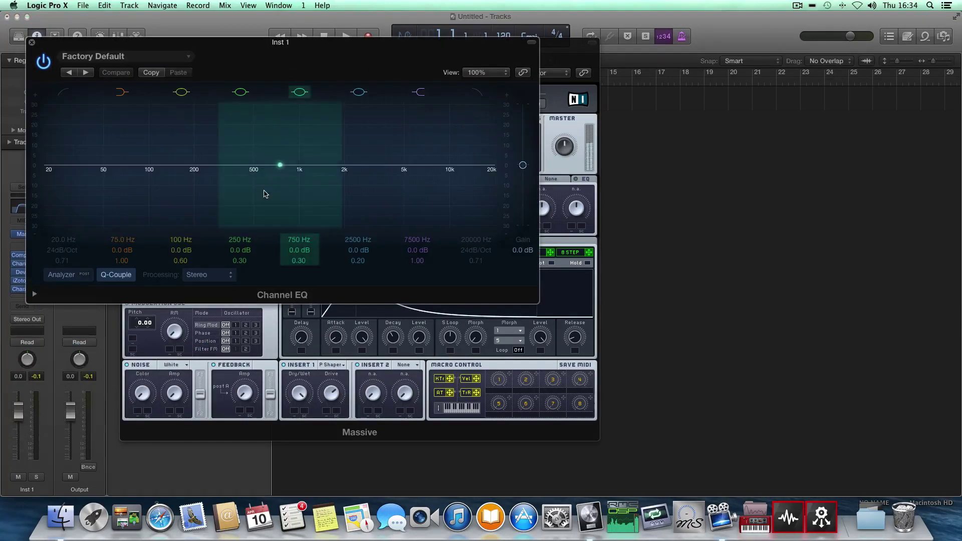
Turn on the new Channel EQ's analyzer and enable its low-cut band at 26.5 Hz with a 48 dB/Oct slope
{"action": "left_click", "coordinate": [73, 278]}
{"action": "left_click", "coordinate": [111, 241]}
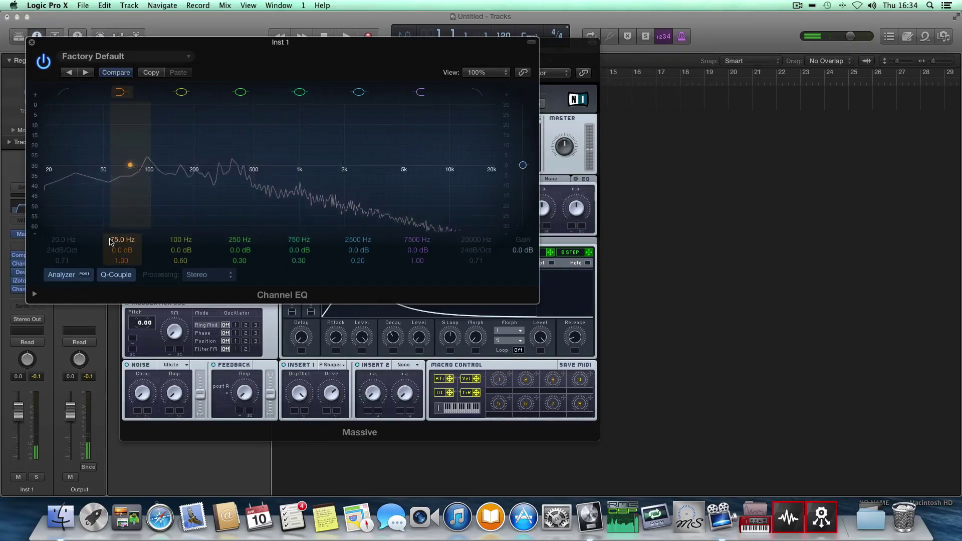
{"action": "left_click", "coordinate": [65, 94]}
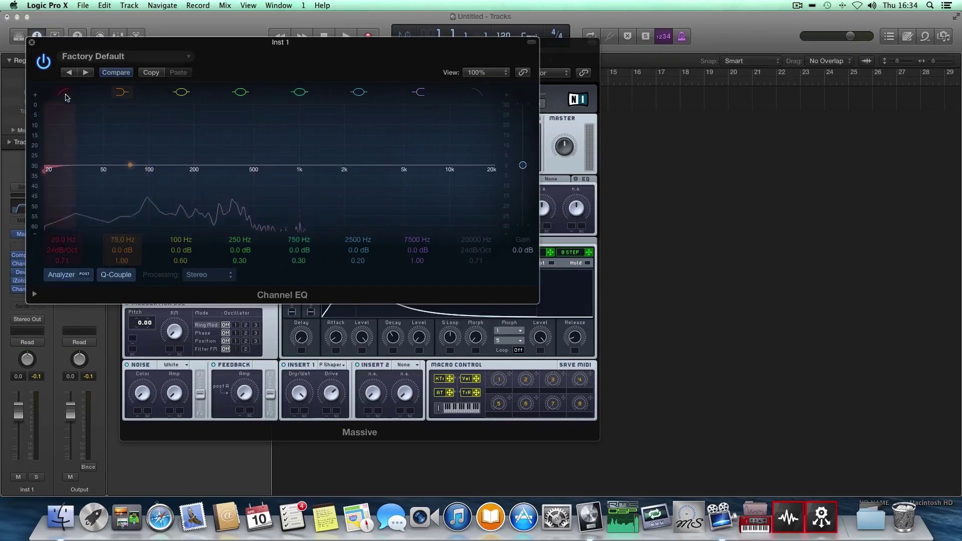
{"action": "left_click_drag", "start_coordinate": [62, 250], "coordinate": [57, 224]}
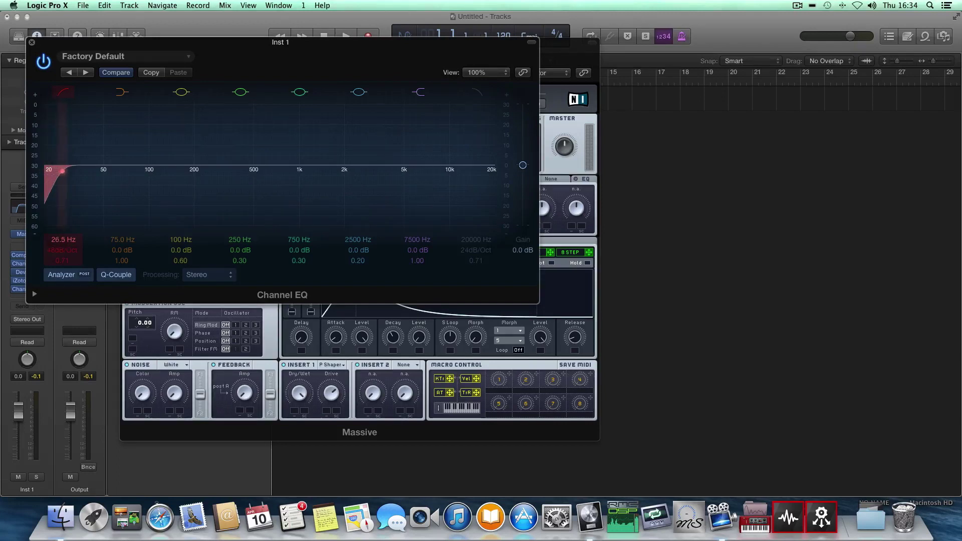
{"action": "left_click_drag", "start_coordinate": [63, 240], "coordinate": [63, 238]}
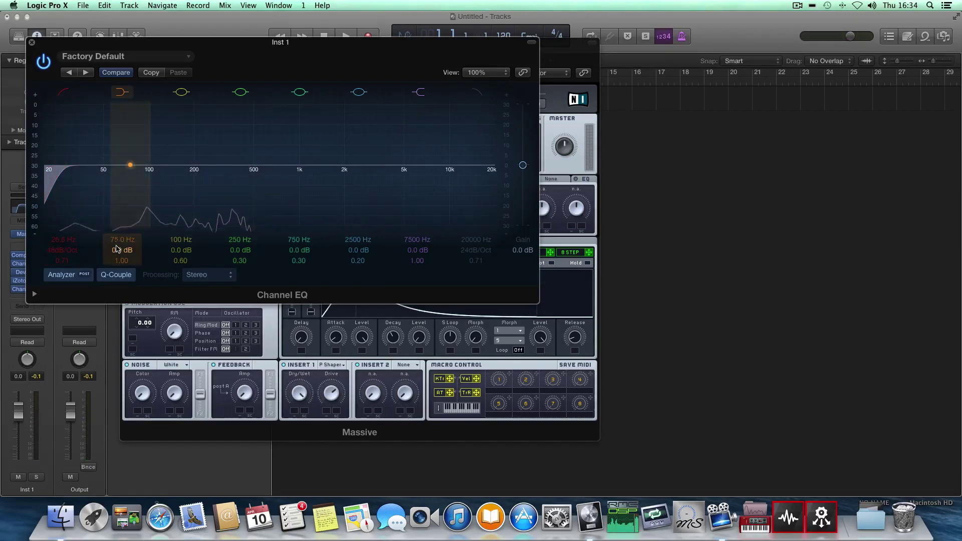
Set the new Channel EQ's low-shelf band to 146 Hz with +1.5 dB gain, and raise its Q
{"action": "scroll", "coordinate": [120, 254], "scroll_direction": "up", "scroll_amount": 3}
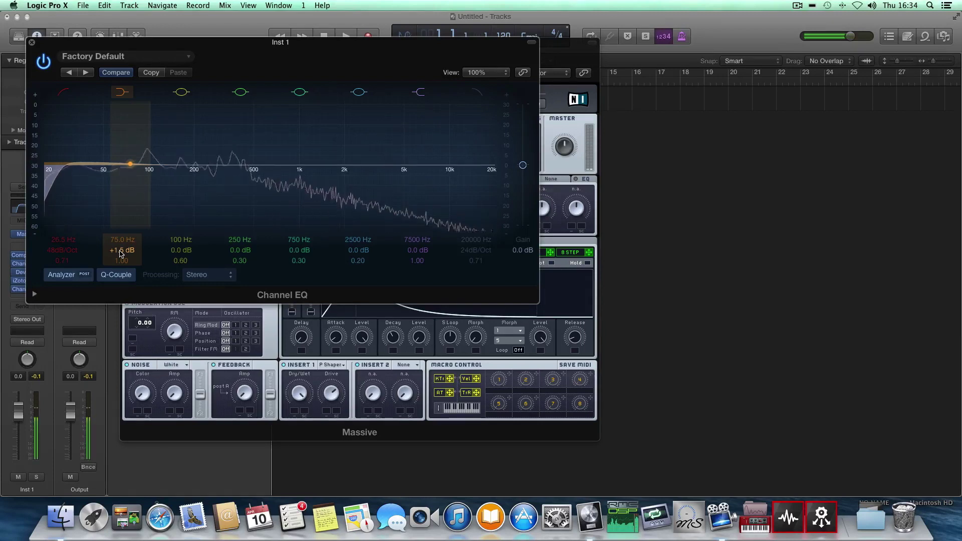
{"action": "left_click_drag", "start_coordinate": [121, 240], "coordinate": [121, 213]}
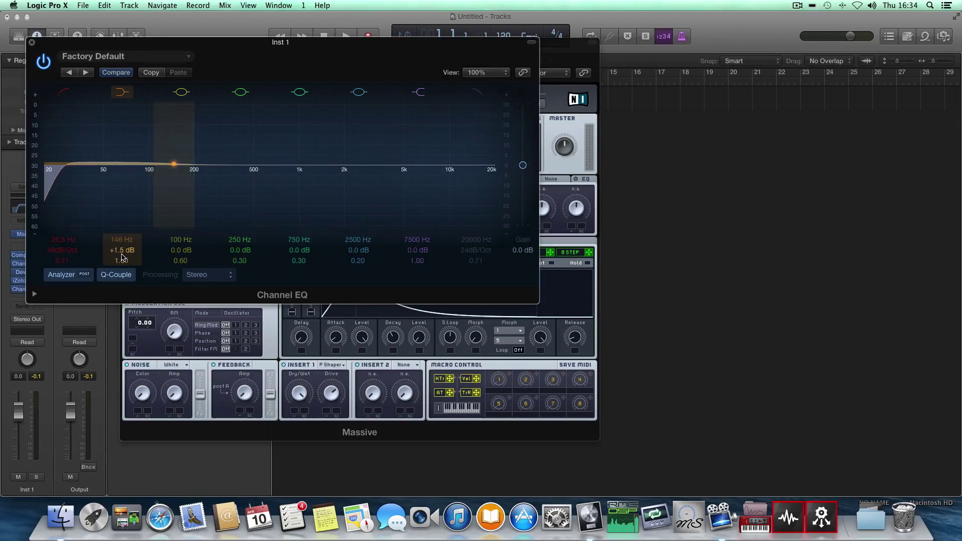
{"action": "left_click_drag", "start_coordinate": [123, 258], "coordinate": [122, 253]}
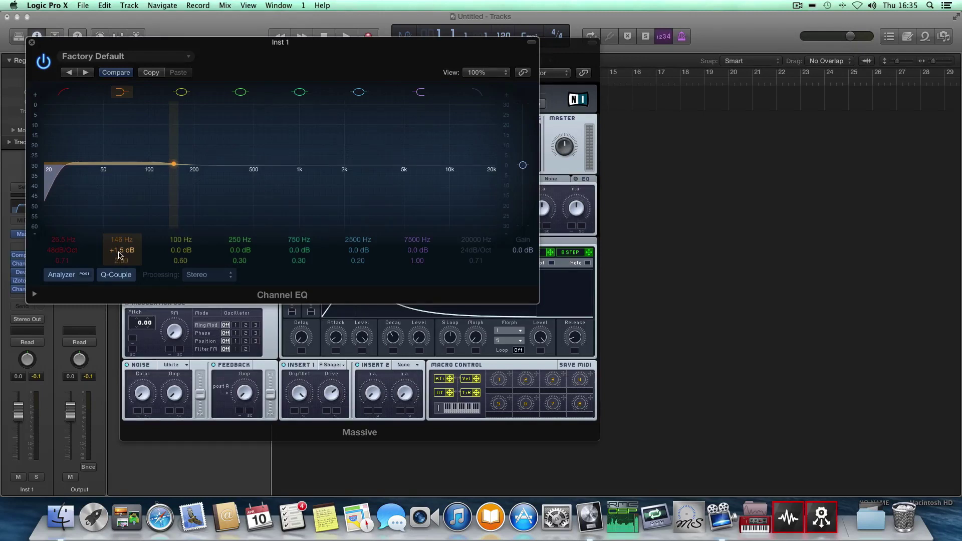
Raise the low-shelf band's gain to +4.5 dB, and set the first bell band to 45.5 Hz, +7.5 dB with Q 3.20
{"action": "left_click_drag", "start_coordinate": [121, 254], "coordinate": [120, 240]}
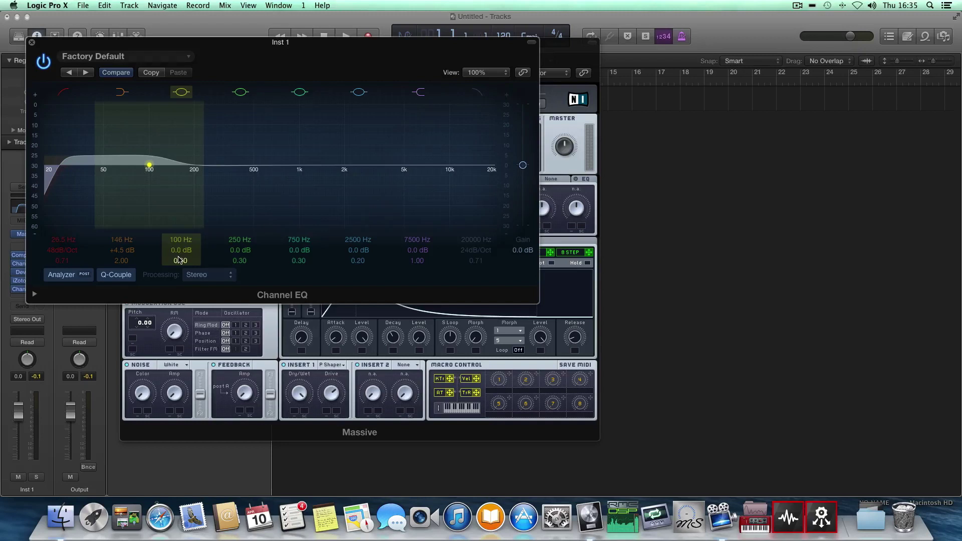
{"action": "left_click_drag", "start_coordinate": [180, 260], "coordinate": [179, 250]}
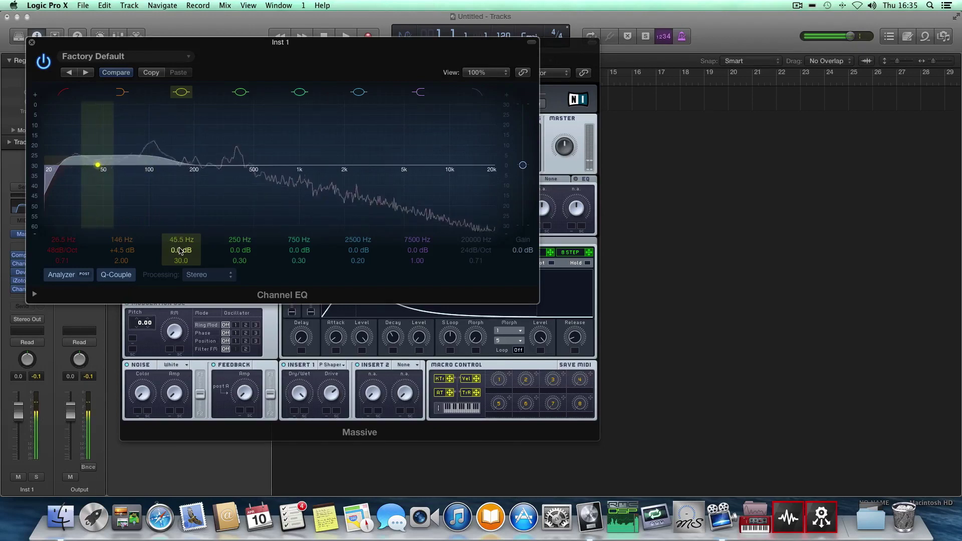
{"action": "mouse_move", "coordinate": [181, 250]}
{"action": "left_mouse_down"}
{"action": "mouse_move", "coordinate": [180, 240]}
{"action": "mouse_move", "coordinate": [181, 310]}
{"action": "mouse_move", "coordinate": [180, 266]}
{"action": "left_mouse_up"}
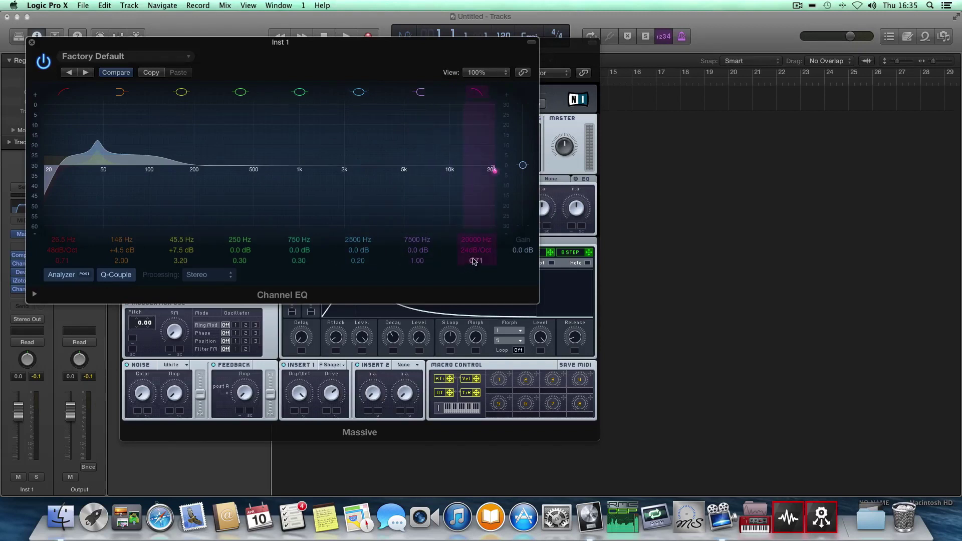
Set the Channel EQ's high-cut band to 15800 Hz with a 48 dB/Oct slope and Q 0.71
{"action": "left_click_drag", "start_coordinate": [476, 261], "coordinate": [473, 246]}
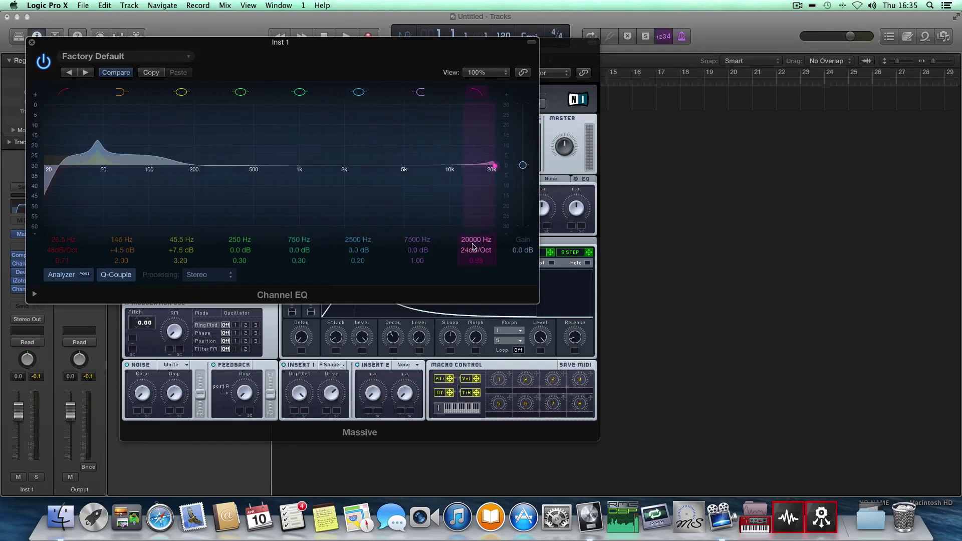
{"action": "double_click", "coordinate": [475, 240]}
{"action": "double_click", "coordinate": [419, 250]}
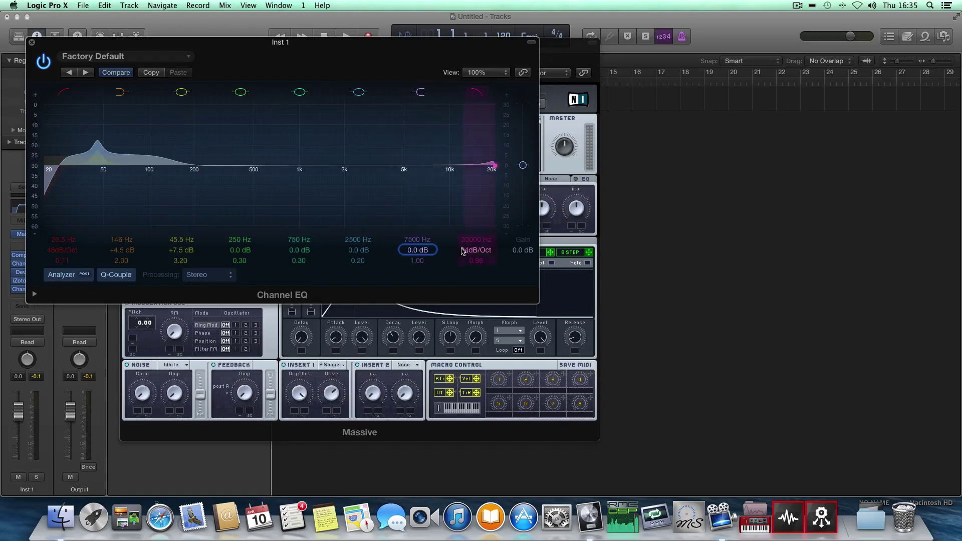
{"action": "left_click_drag", "start_coordinate": [469, 241], "coordinate": [469, 255]}
{"action": "double_click", "coordinate": [473, 250]}
{"action": "left_click_drag", "start_coordinate": [474, 257], "coordinate": [474, 266]}
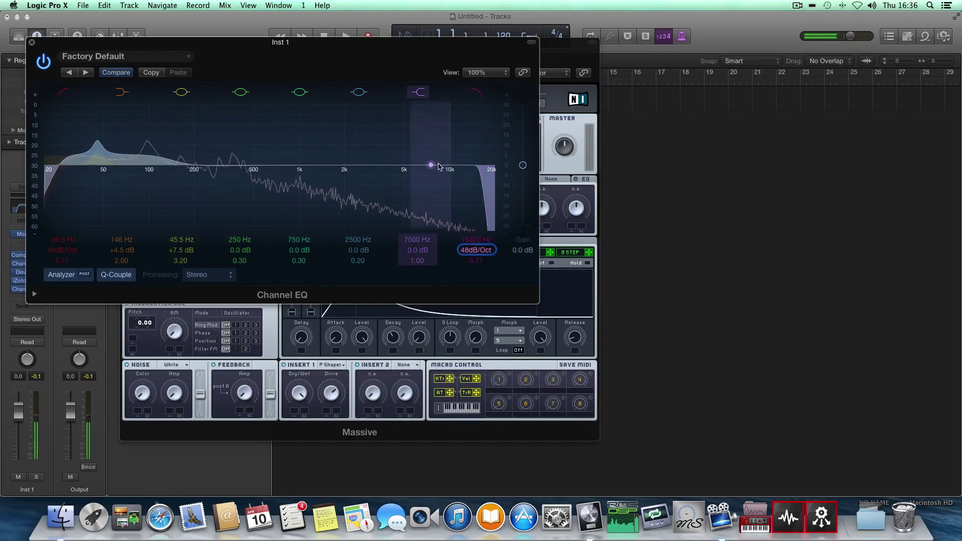
Set the high-shelf band to 6600 Hz, +4.5 dB with Q 1.50, and close the Channel EQ window
{"action": "left_click_drag", "start_coordinate": [447, 163], "coordinate": [435, 159]}
{"action": "left_click_drag", "start_coordinate": [418, 258], "coordinate": [419, 247]}
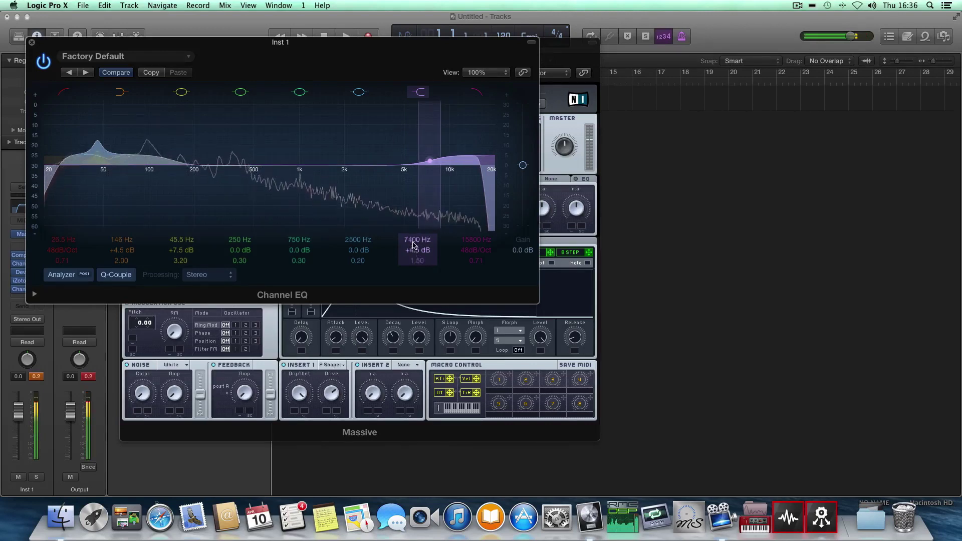
{"action": "left_click_drag", "start_coordinate": [413, 242], "coordinate": [413, 251]}
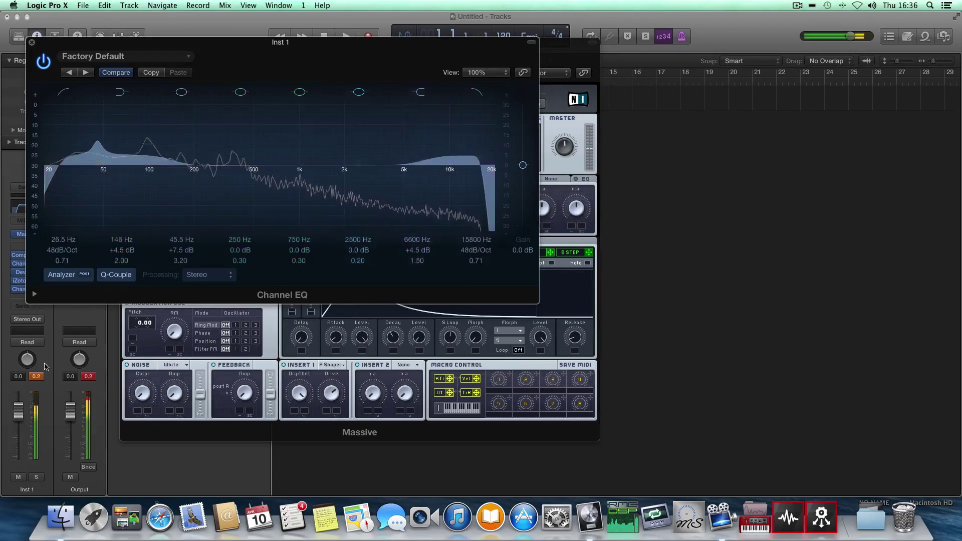
{"action": "left_click", "coordinate": [70, 311]}
{"action": "left_click", "coordinate": [32, 42]}
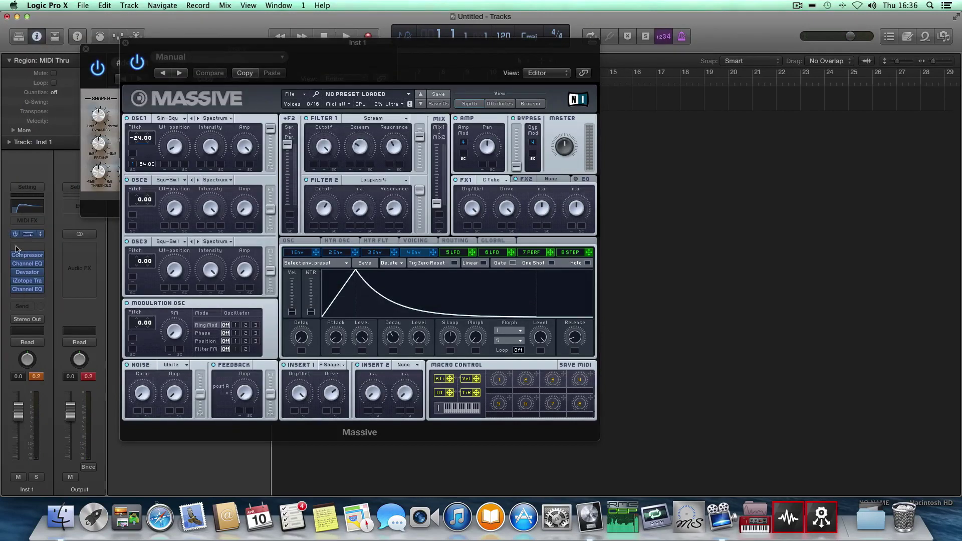
Reopen Trash 2, lower its output gain to -9.0 dB, and move its window clear of the channel strip
{"action": "left_click", "coordinate": [31, 281]}
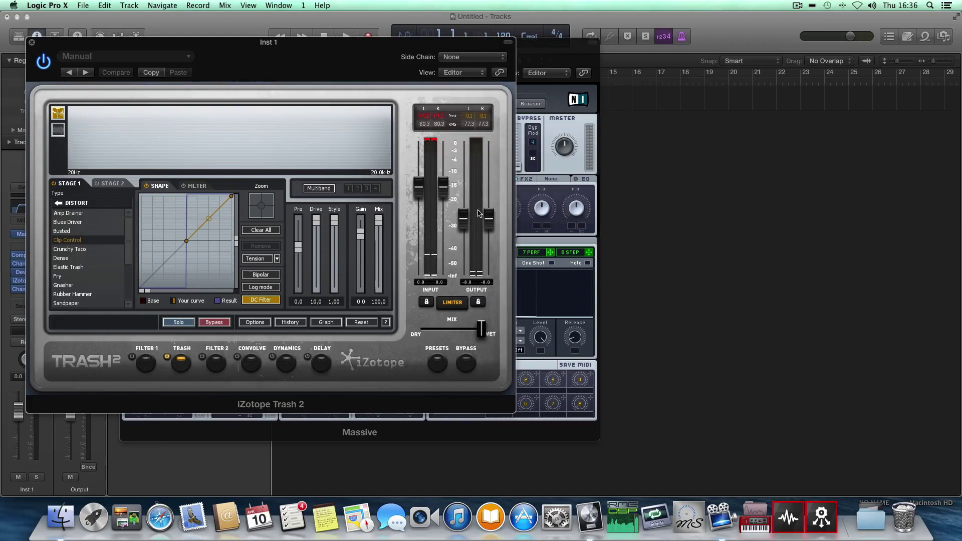
{"action": "left_click_drag", "start_coordinate": [489, 219], "coordinate": [490, 223]}
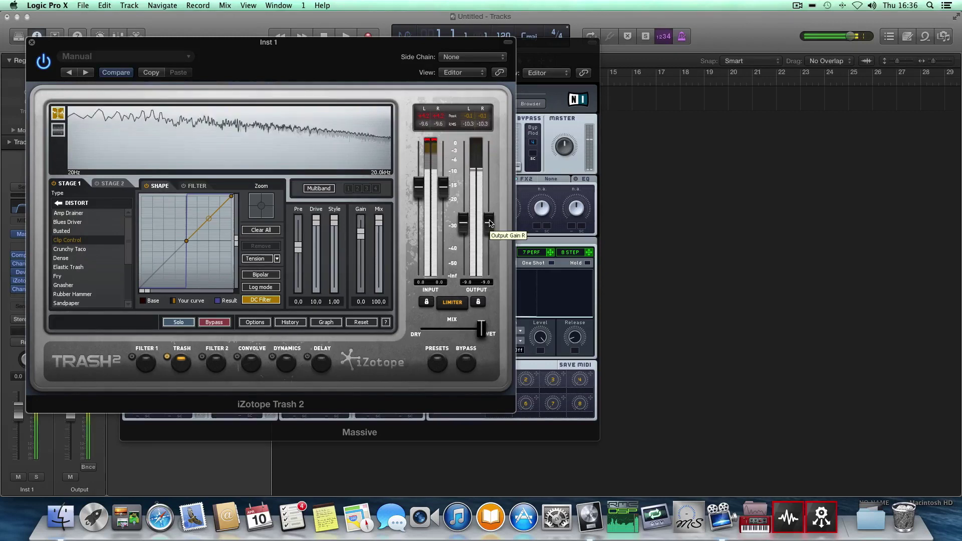
{"action": "left_click_drag", "start_coordinate": [385, 59], "coordinate": [542, 53]}
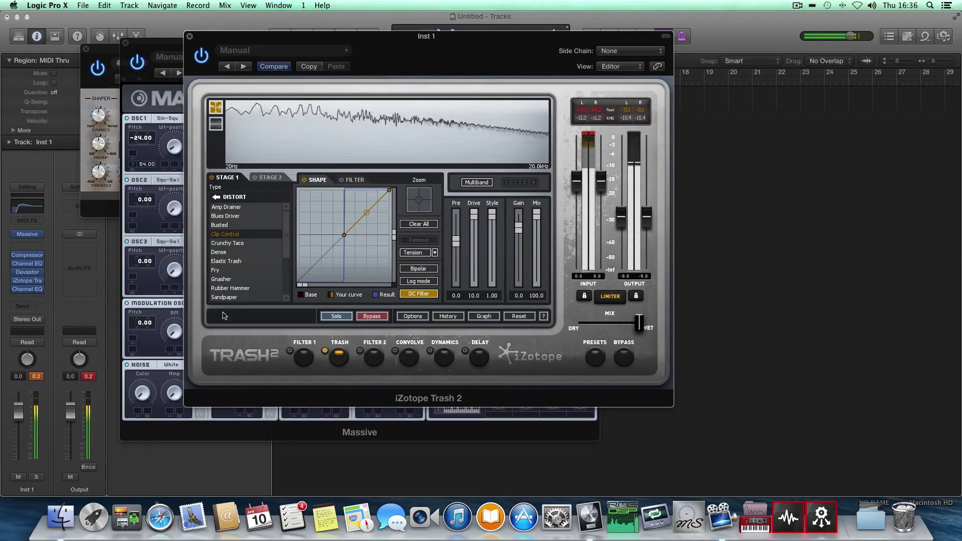
Reset the instrument channel's peak level display, audition the sound to check for clipping, and close Trash 2
{"action": "left_click", "coordinate": [35, 377]}
{"action": "key", "text": "space"}
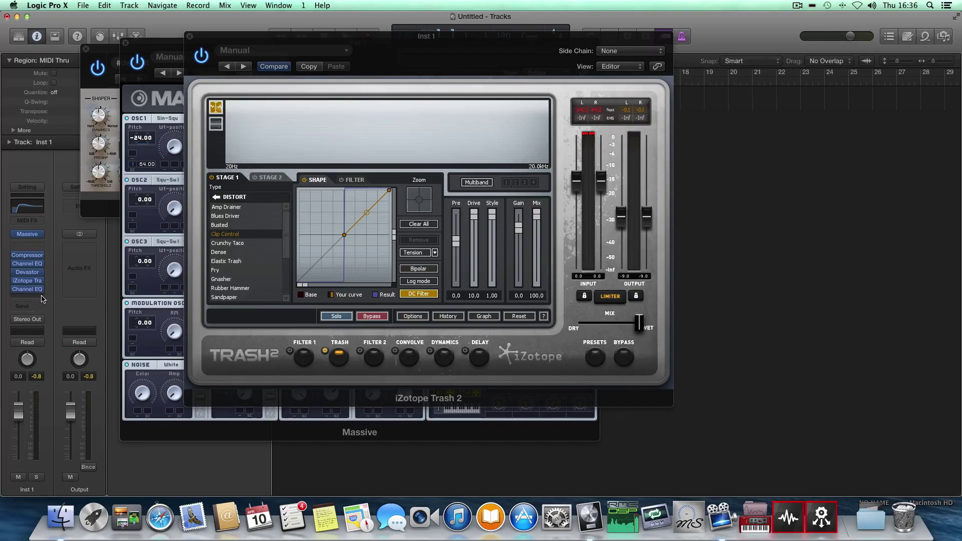
{"action": "key", "text": "space"}
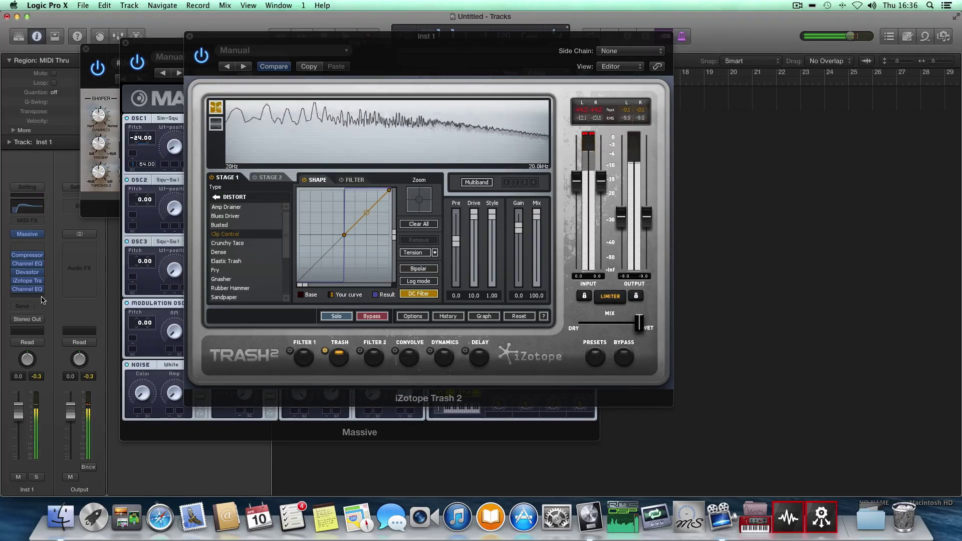
{"action": "key", "text": "space"}
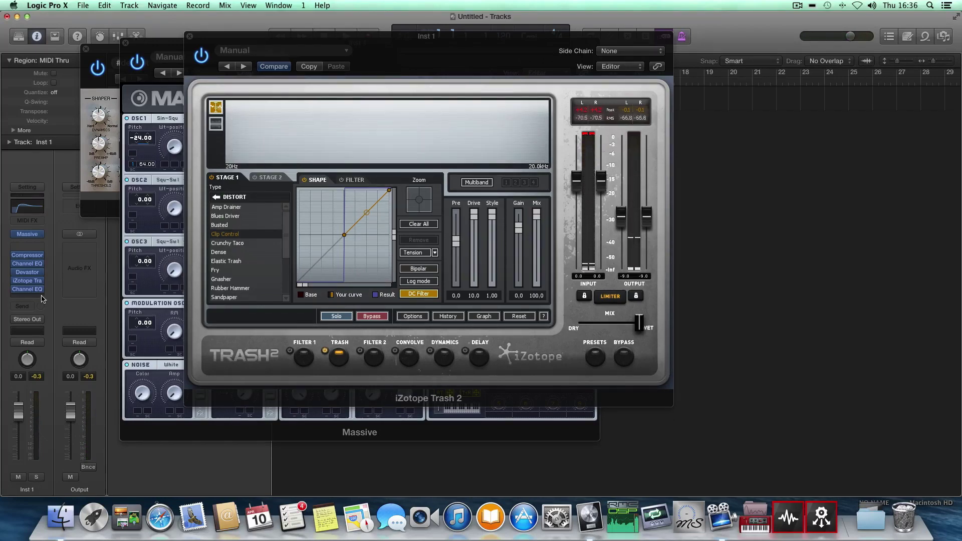
{"action": "left_click", "coordinate": [188, 38]}
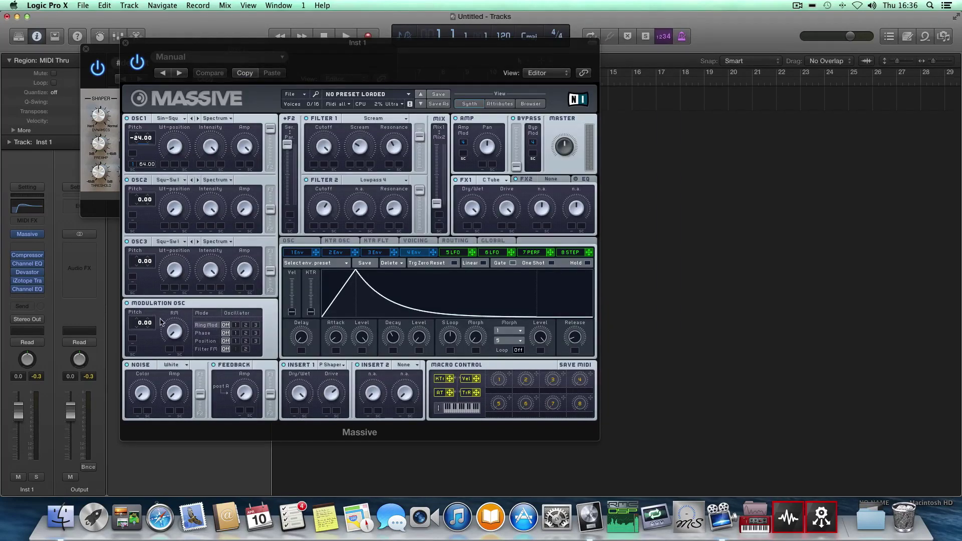
Set Massive's modulation oscillator to phase-modulate oscillator 1 at pitch -24.00 with a pitch modulation amount of 64.00, and fine-tune Envelope 4's decay
{"action": "left_click", "coordinate": [205, 333]}
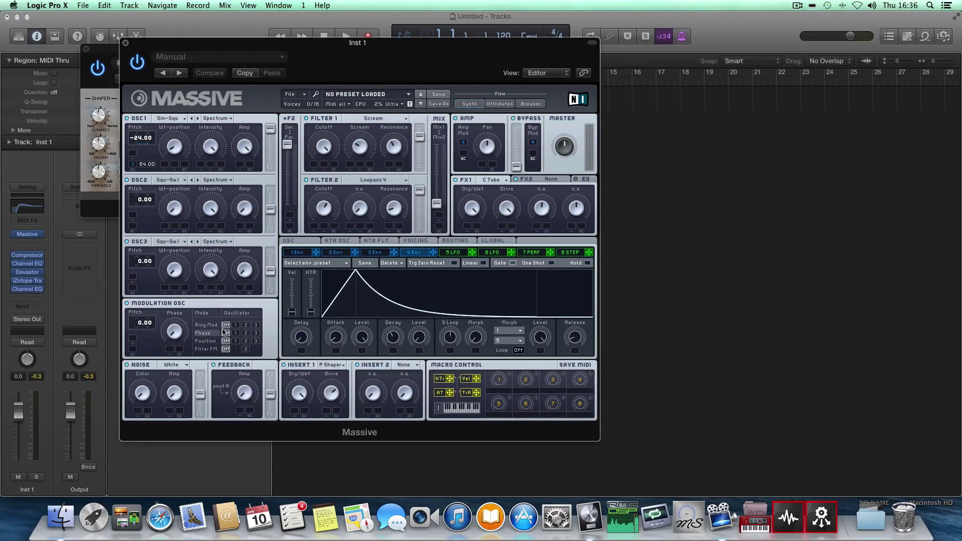
{"action": "left_click_drag", "start_coordinate": [170, 328], "coordinate": [168, 331]}
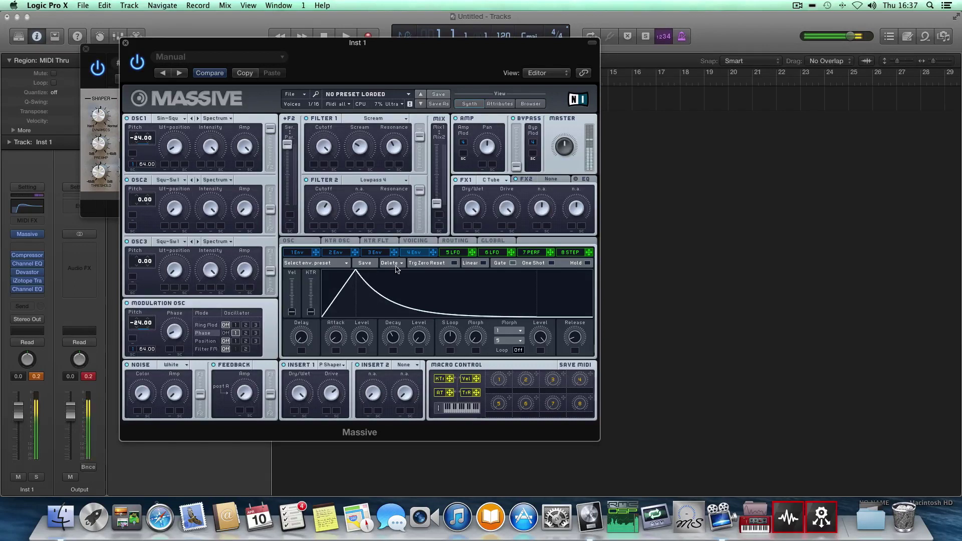
{"action": "mouse_move", "coordinate": [396, 330]}
{"action": "left_mouse_down"}
{"action": "mouse_move", "coordinate": [400, 317]}
{"action": "mouse_move", "coordinate": [396, 332]}
{"action": "left_mouse_up"}
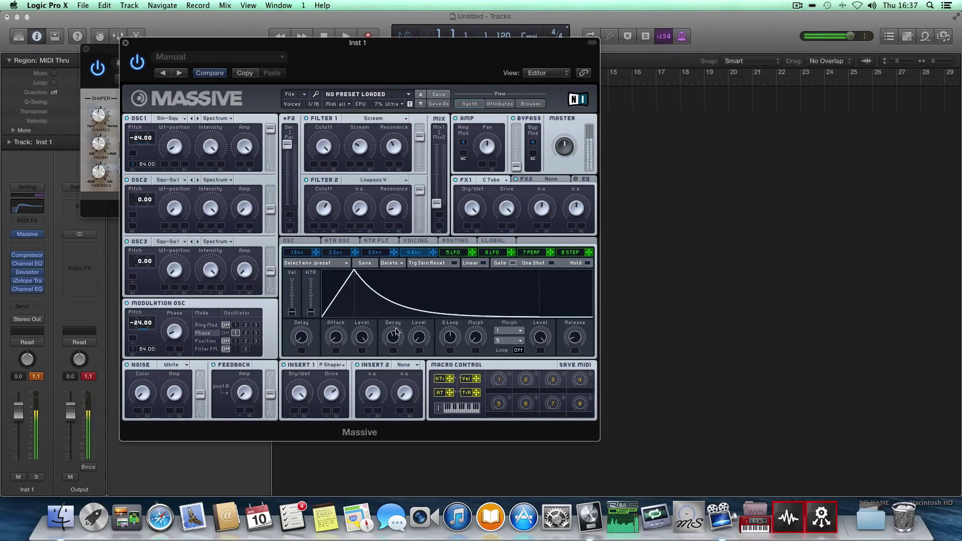